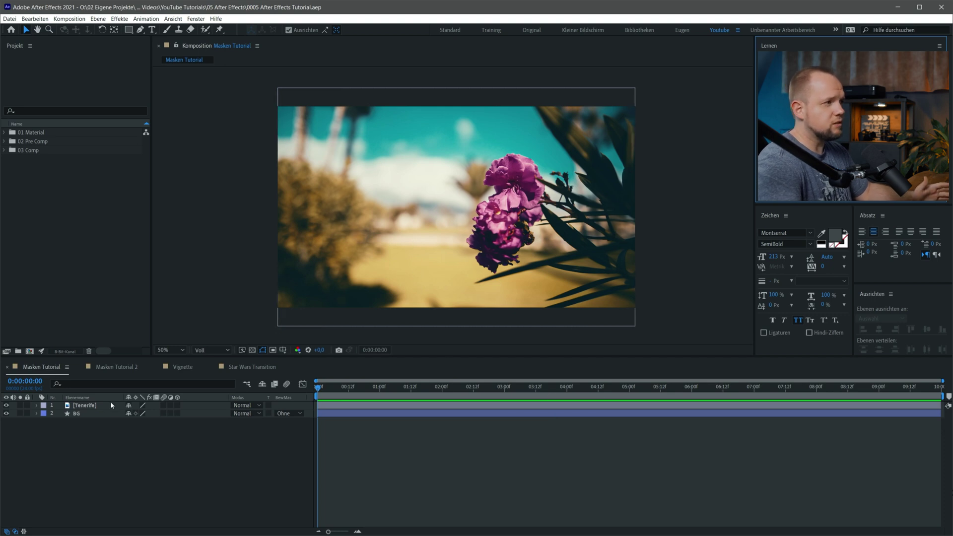
Crop the Tenerife flower layer with a central rectangle mask, then draw a smaller one
left_click(92, 407)
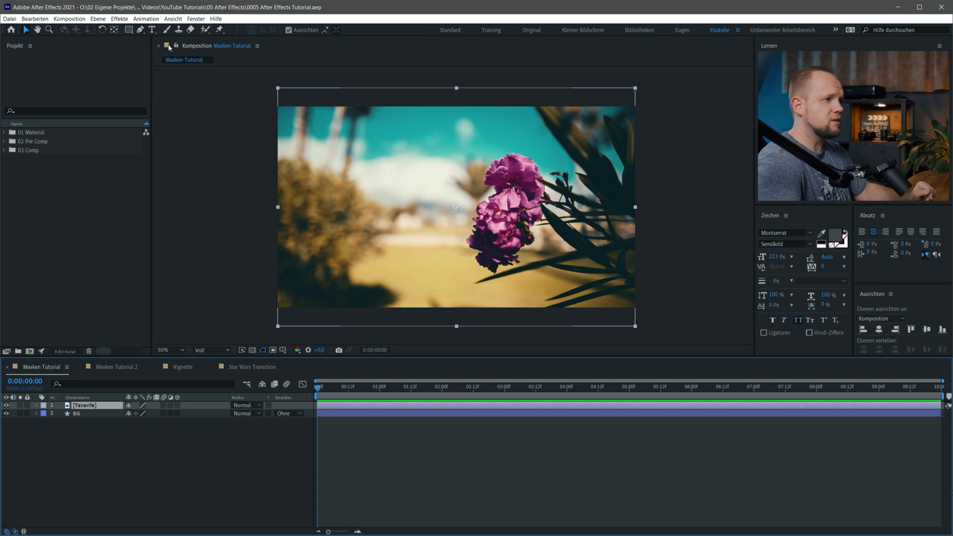
left_click(129, 30)
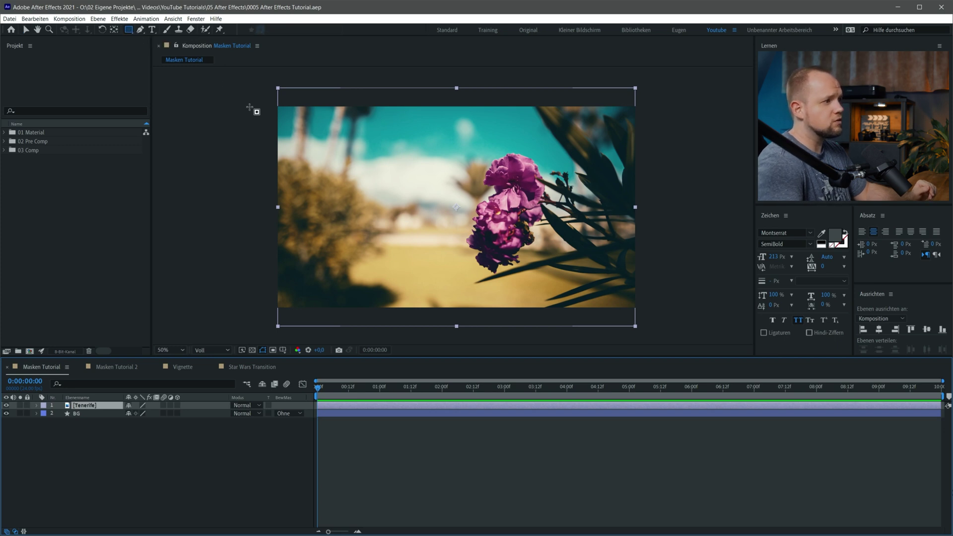
left_click_drag(357, 152, 560, 257)
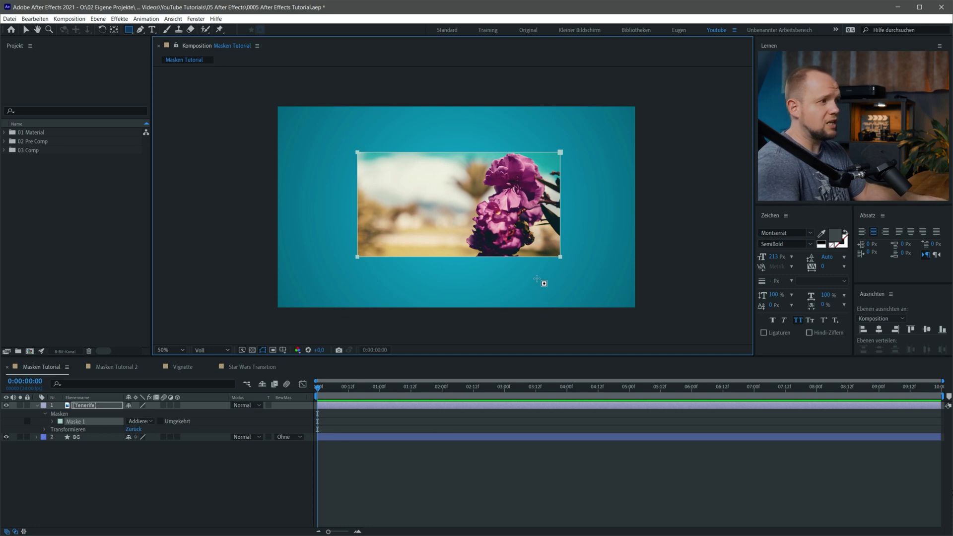
left_click(200, 495)
left_click_drag(384, 124, 455, 194)
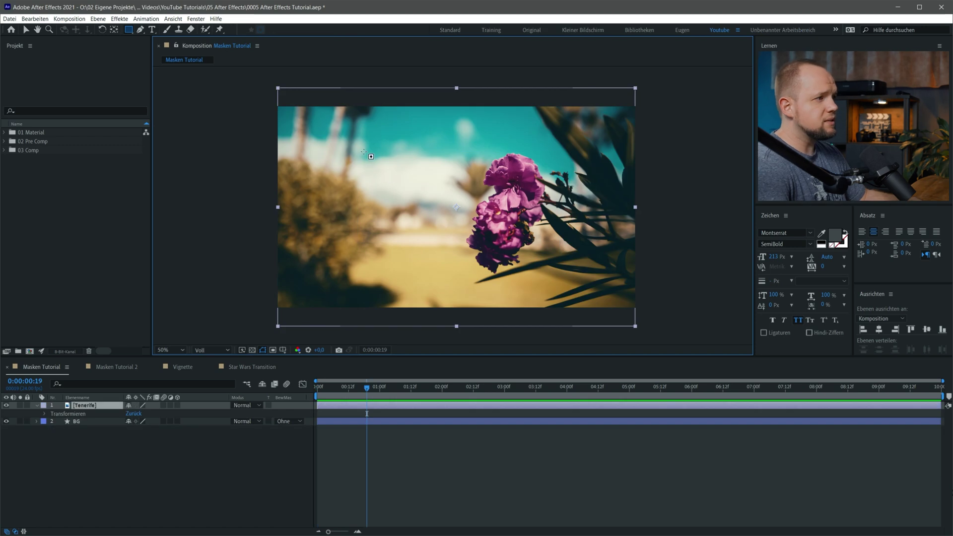
Try wider, centre-out and square rectangle masks on Tenerife, undoing the square ones
left_click_drag(363, 151, 576, 254)
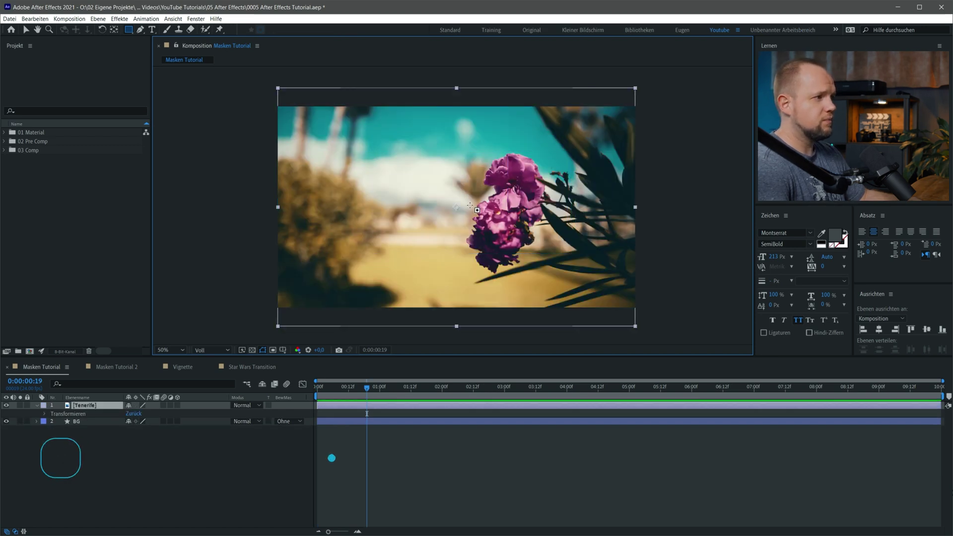
mouse_move(457, 208)
left_mouse_down("ctrl")
mouse_move(520, 274)
mouse_move(590, 263)
left_mouse_up("ctrl")
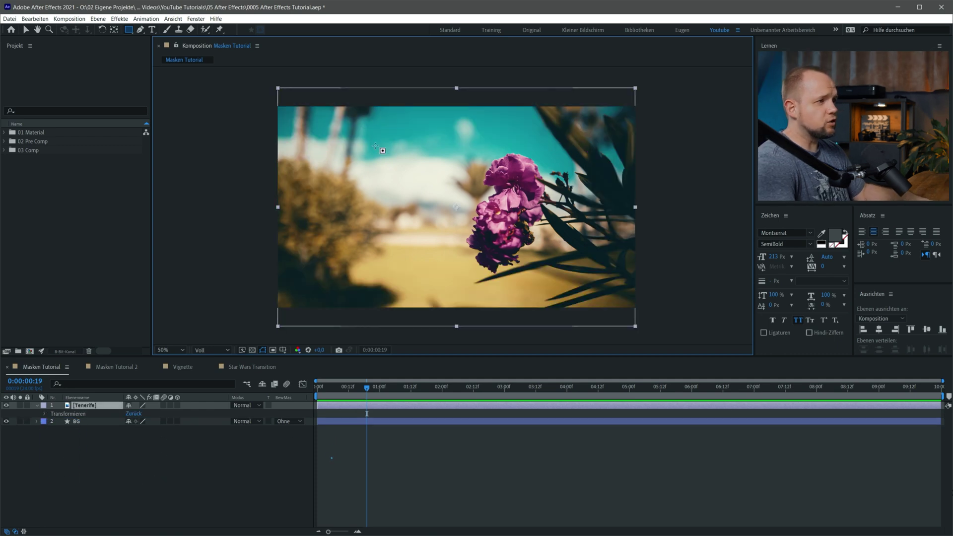
left_click_drag(375, 145, 520, 254, "shift")
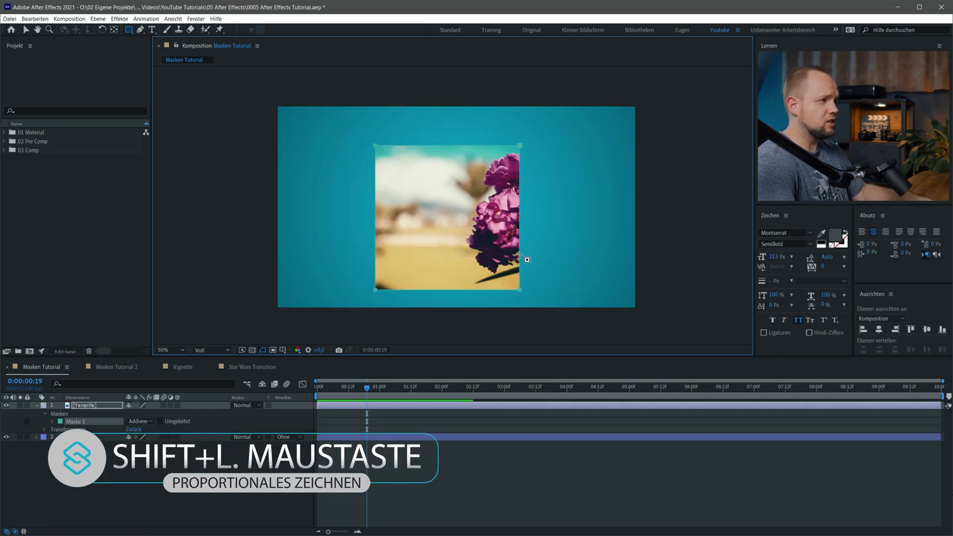
key("ctrl+z")
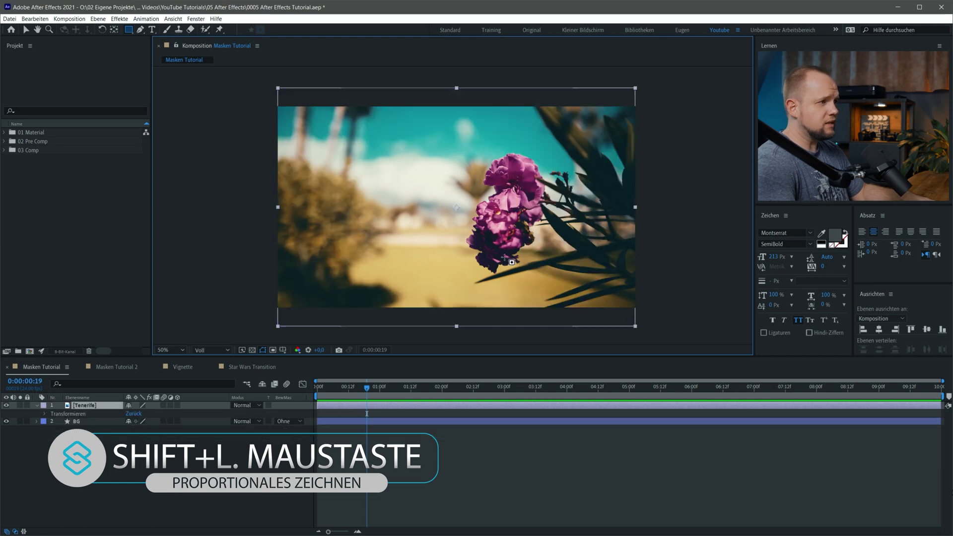
left_click_drag(377, 143, 485, 246, "shift")
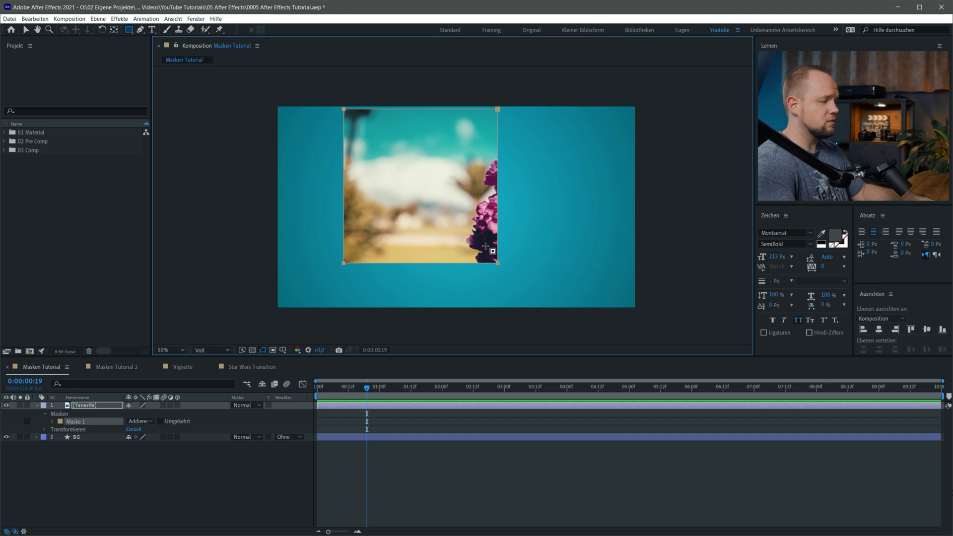
key("ctrl+z")
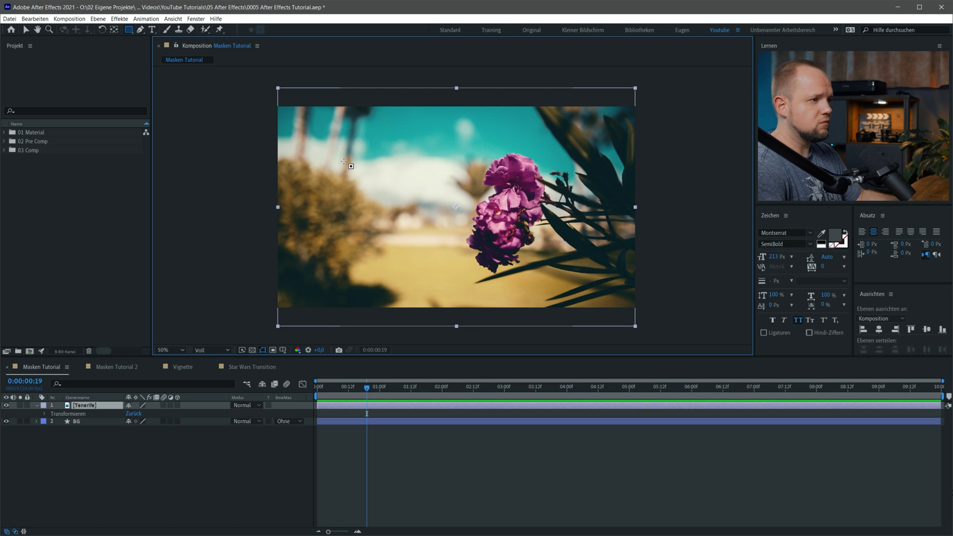
Trace a curved Pen-tool mask around the flower, starting left of it
left_click(141, 30)
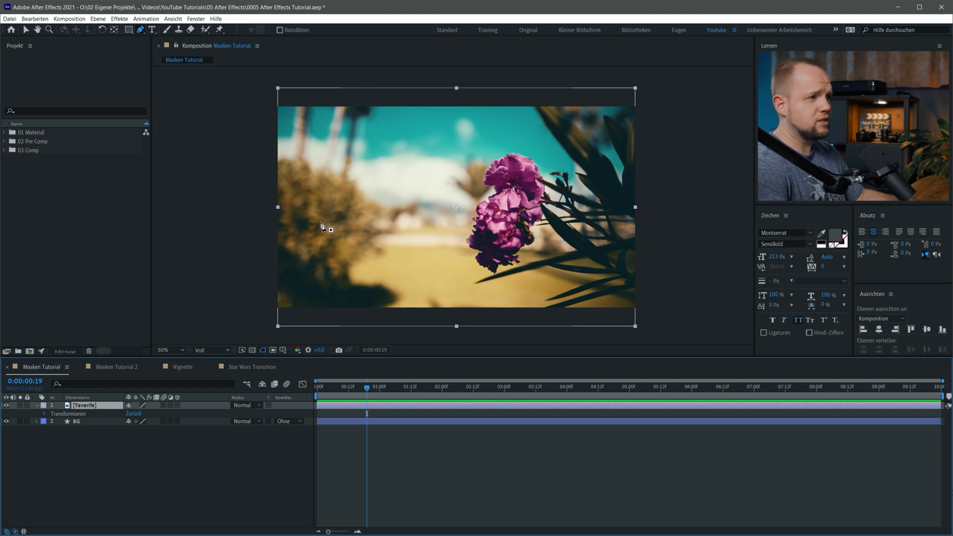
left_click(372, 171)
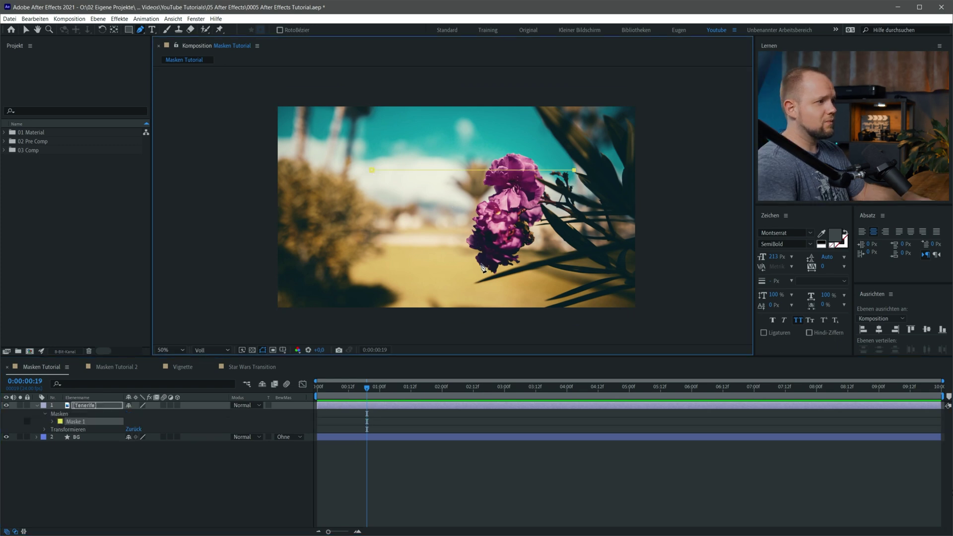
left_click_drag(372, 173, 380, 110)
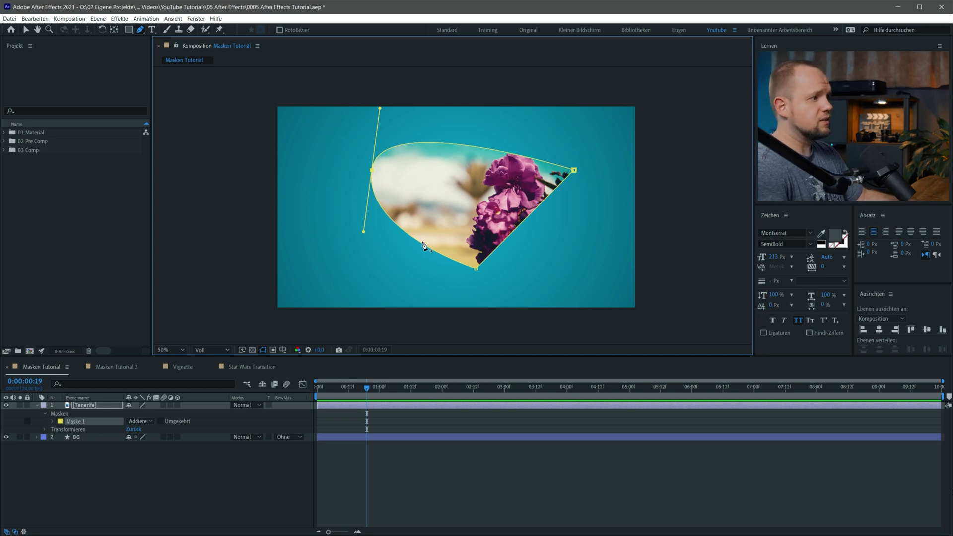
left_click(141, 31)
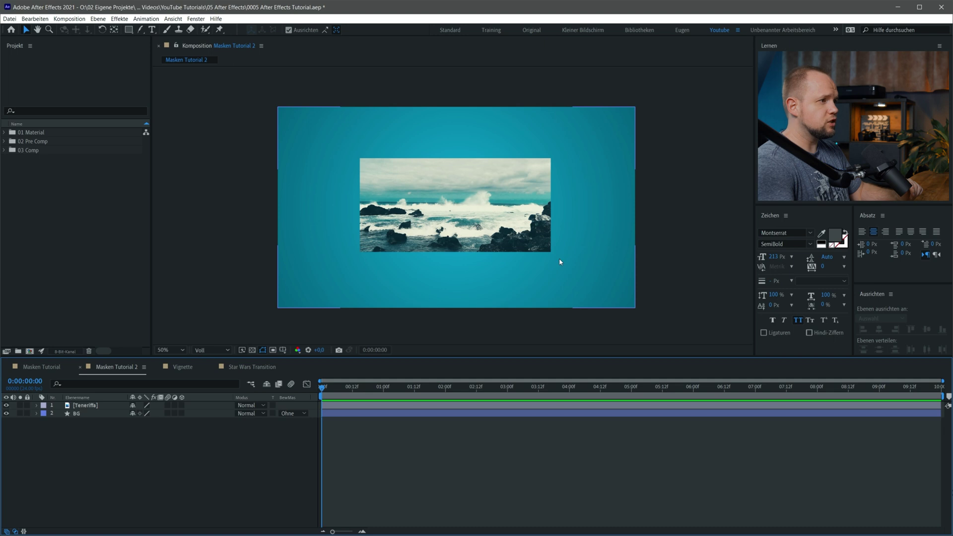
left_click(487, 235)
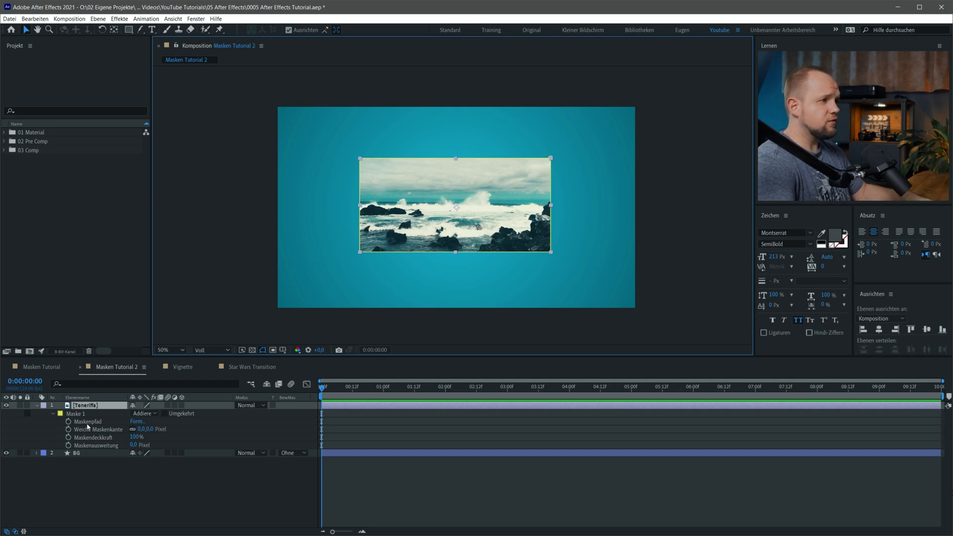
Switch Maske 1's mode to Subtrahieren, then to Ohne
left_click(155, 414)
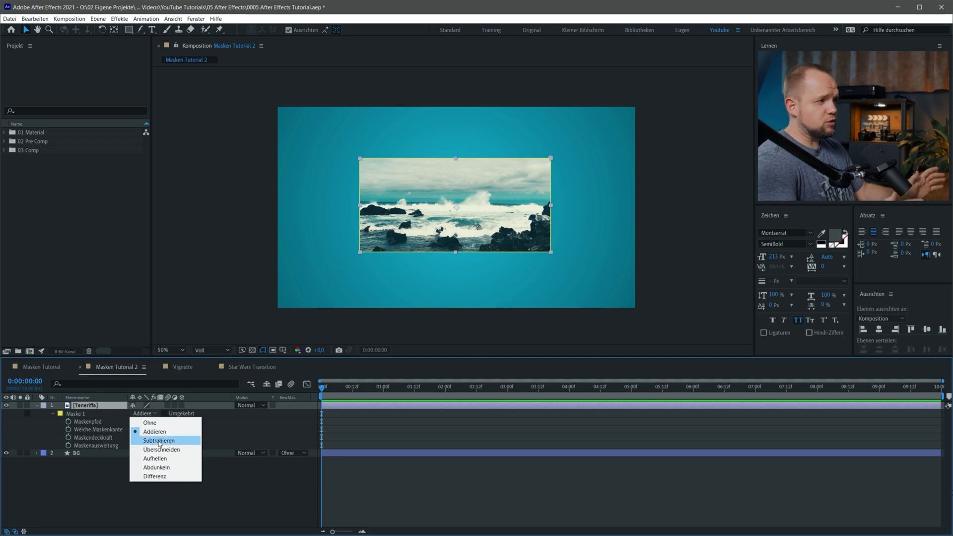
left_click(158, 440)
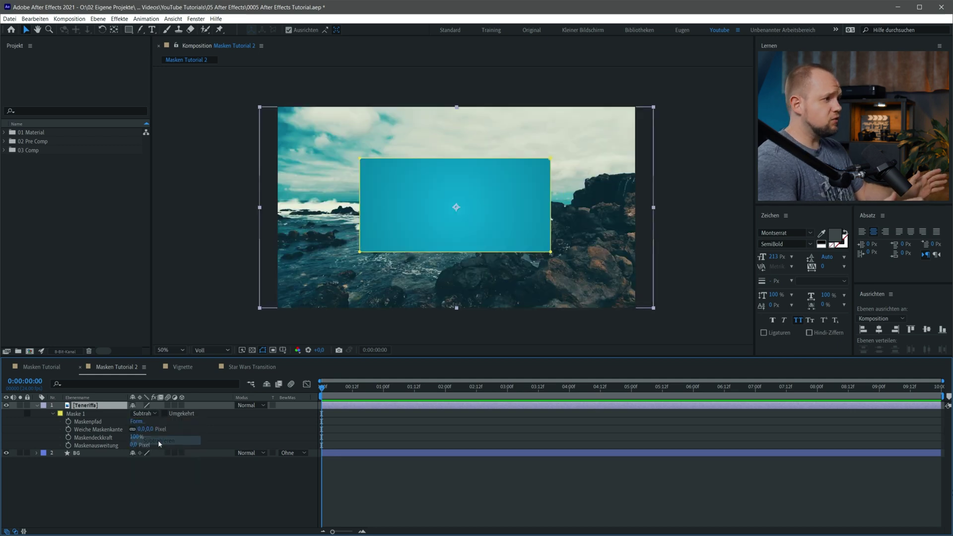
left_click(154, 414)
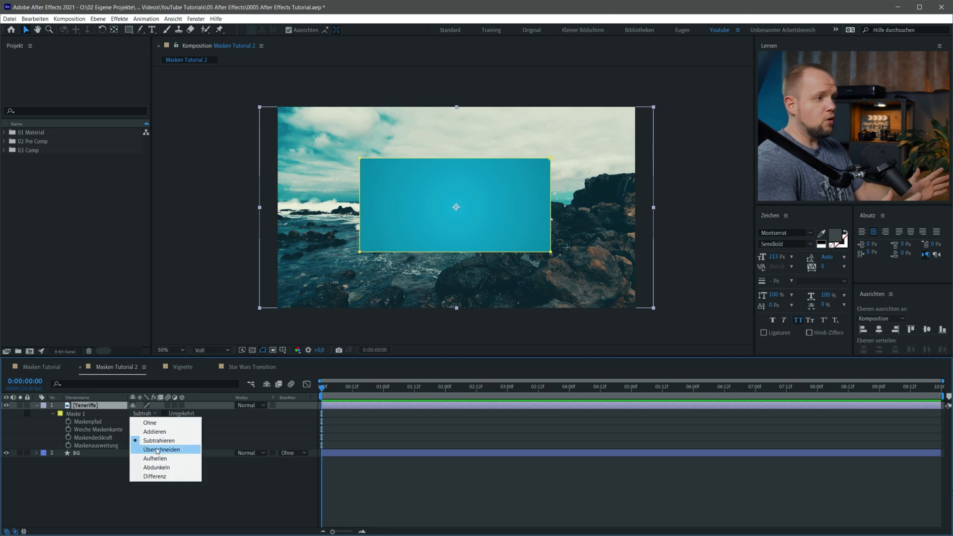
left_click(158, 424)
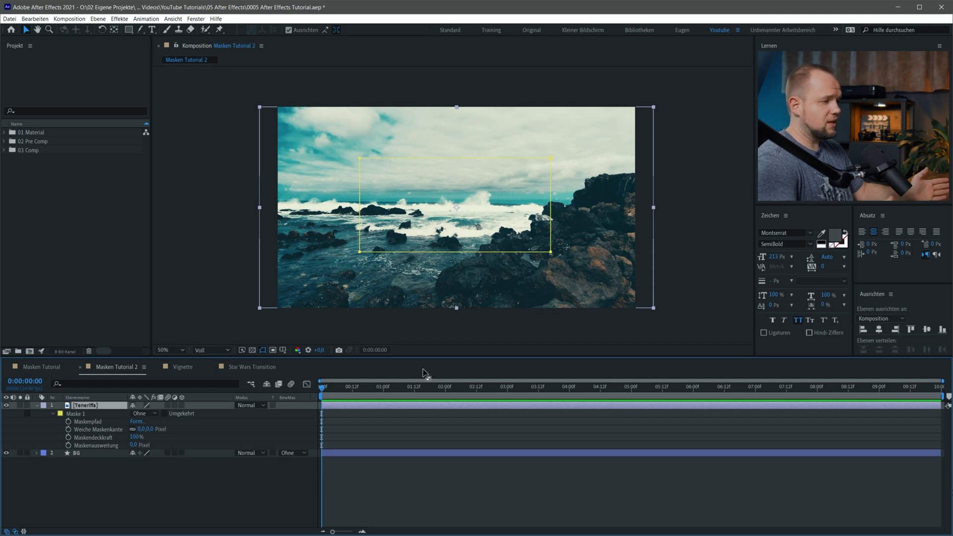
left_click(146, 413)
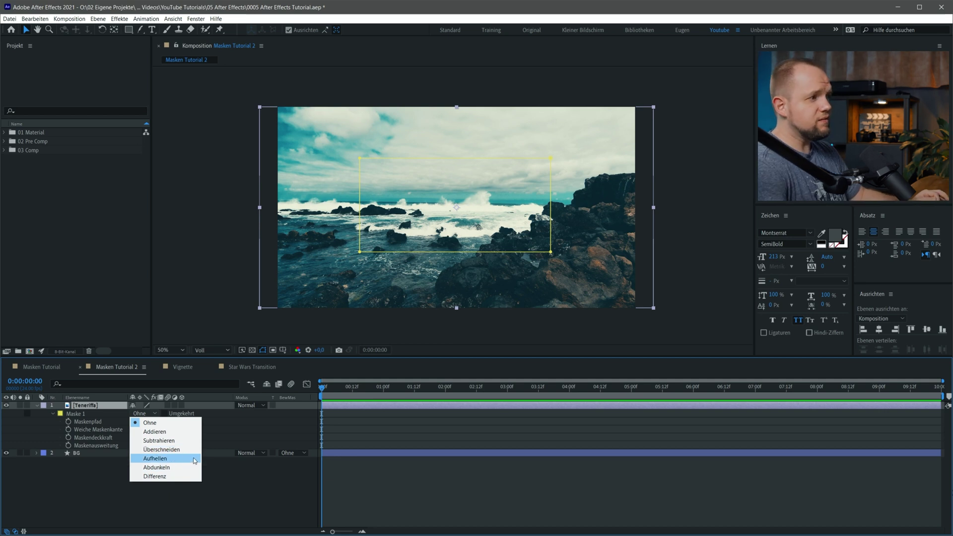
left_click(225, 481)
left_click(225, 480)
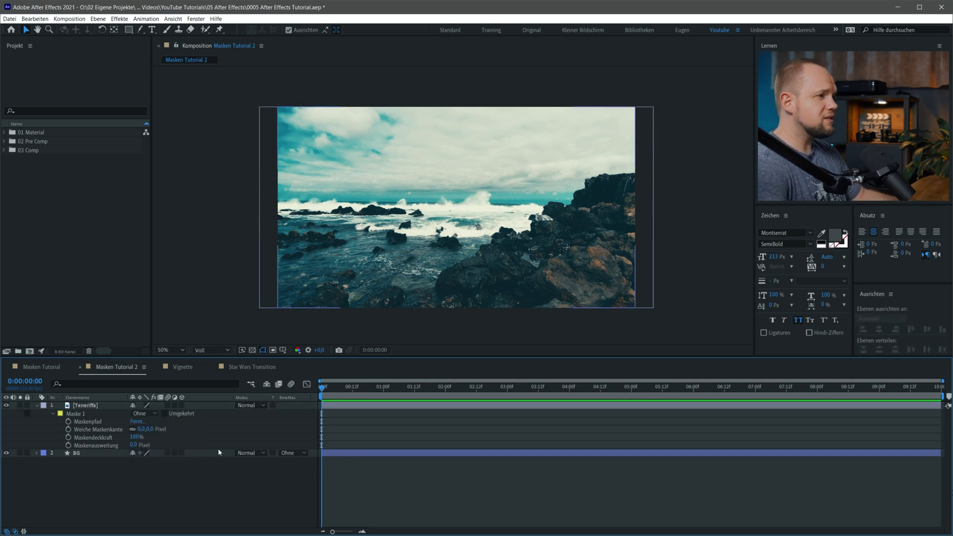
Draw a second rectangle mask at the lower right of the Teneriffa layer
left_click(103, 411)
left_click(129, 29)
mouse_move(503, 217)
left_mouse_down()
mouse_move(570, 274)
mouse_move(605, 288)
left_mouse_up()
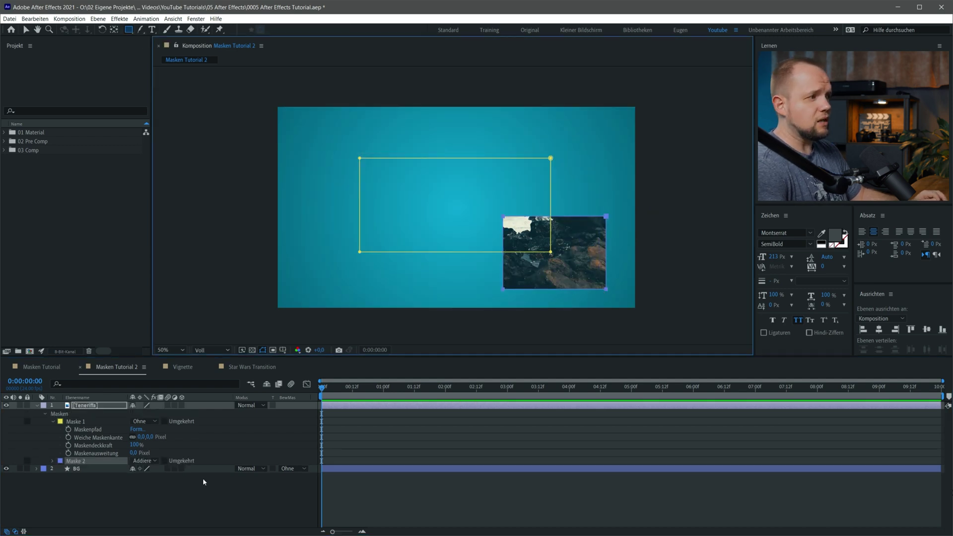
Set Maske 1's mode back to Addieren
left_click(143, 421)
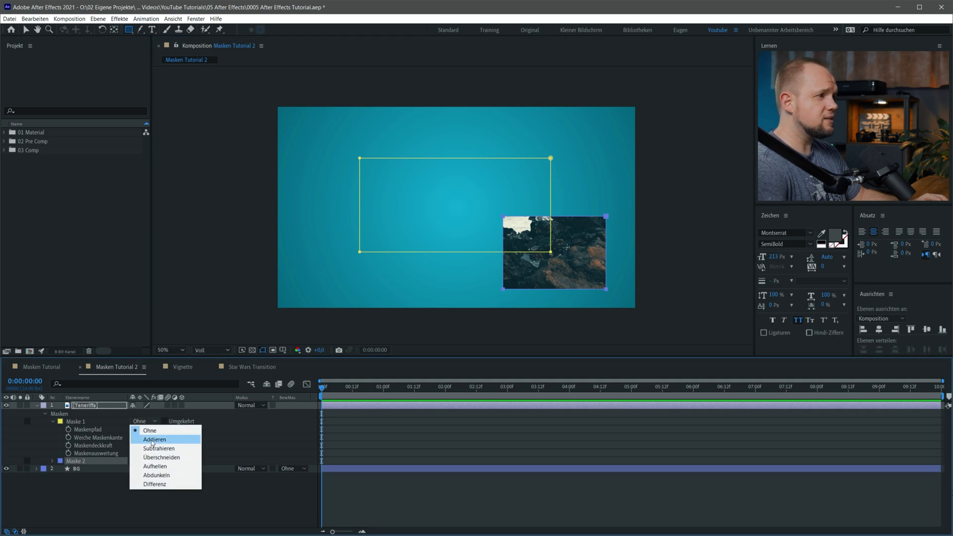
left_click(153, 440)
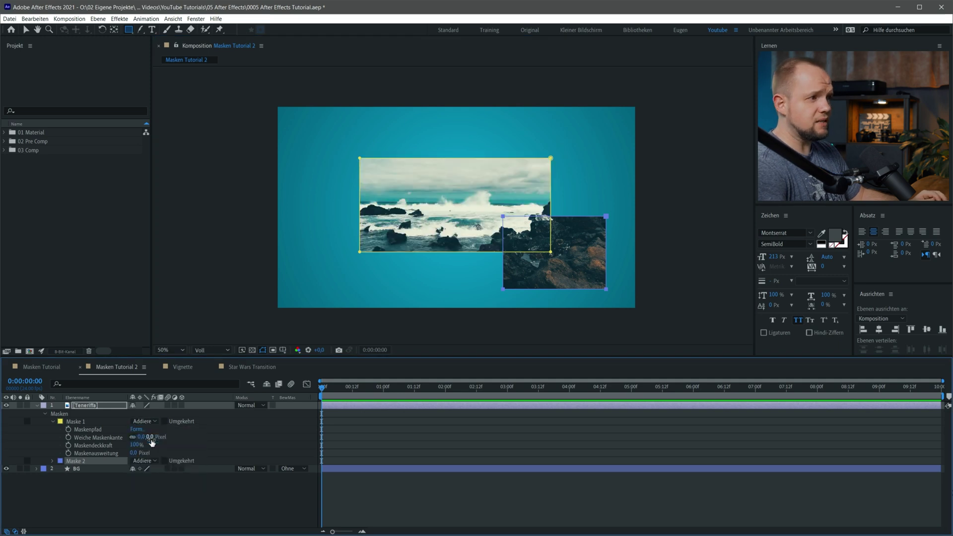
left_click(164, 491)
Set Maske 2 to Subtrahieren, then Überschneiden so only the overlap shows
left_click(114, 458)
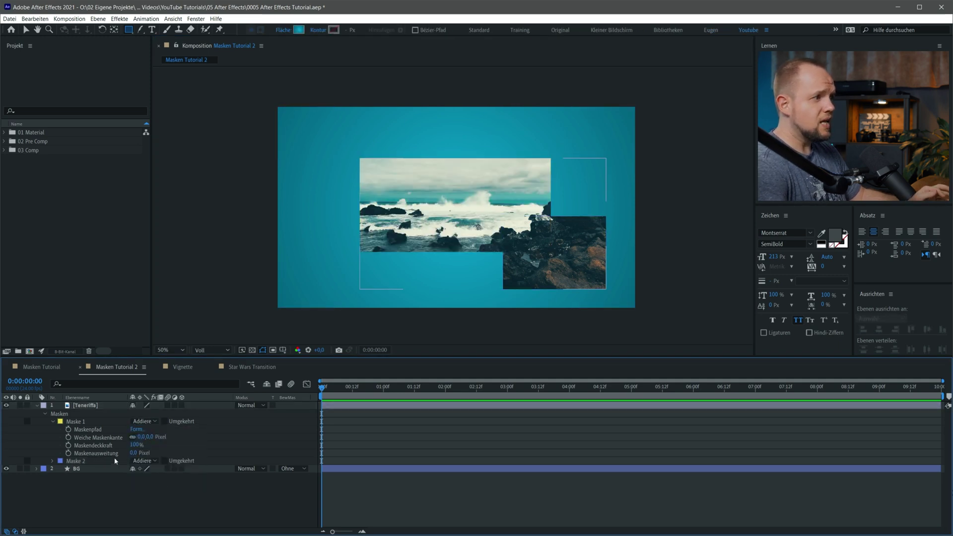
left_click(154, 462)
left_click(156, 489)
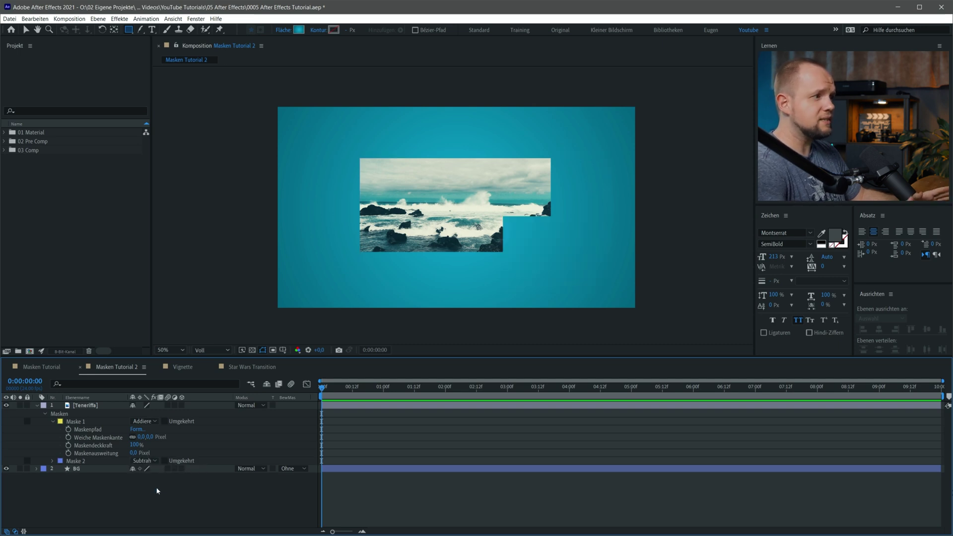
left_click(155, 461)
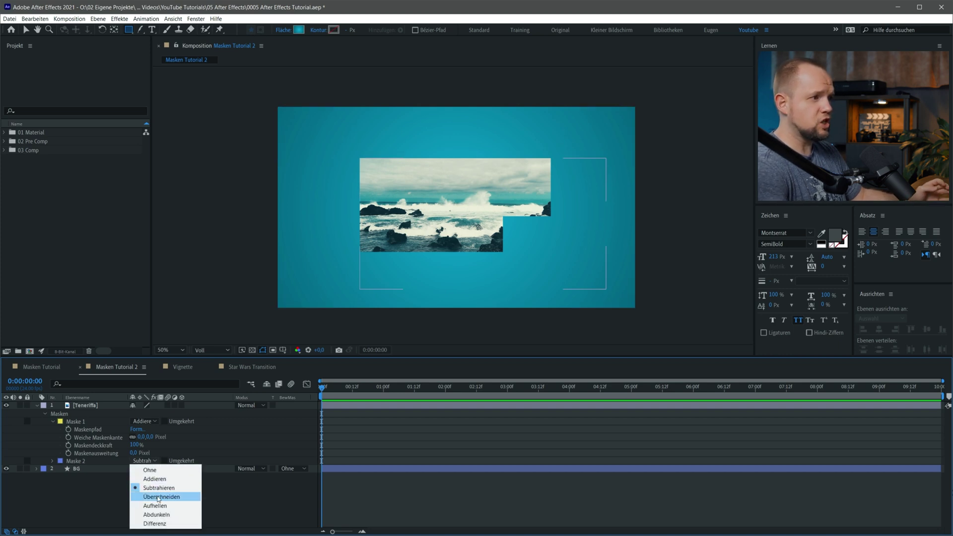
left_click(159, 497)
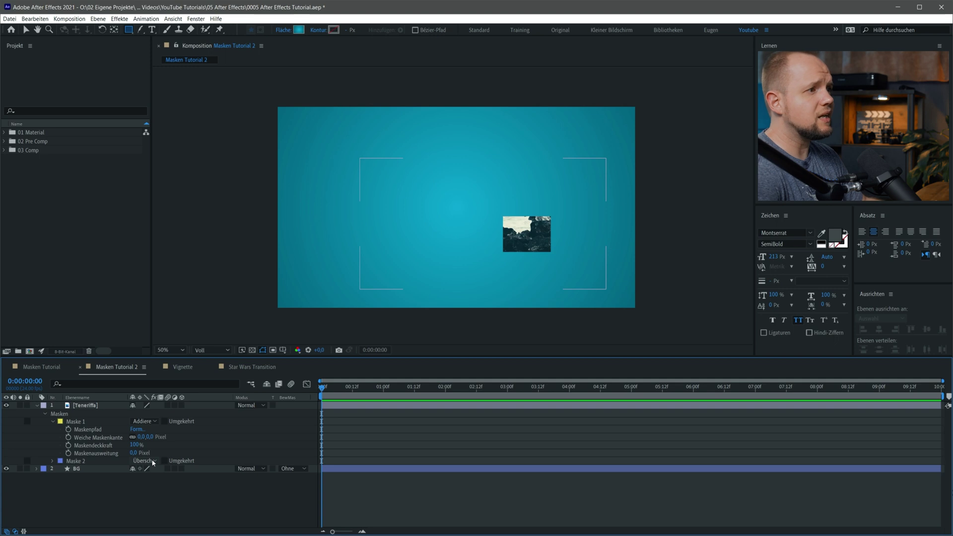
left_click(84, 422)
left_click(81, 462)
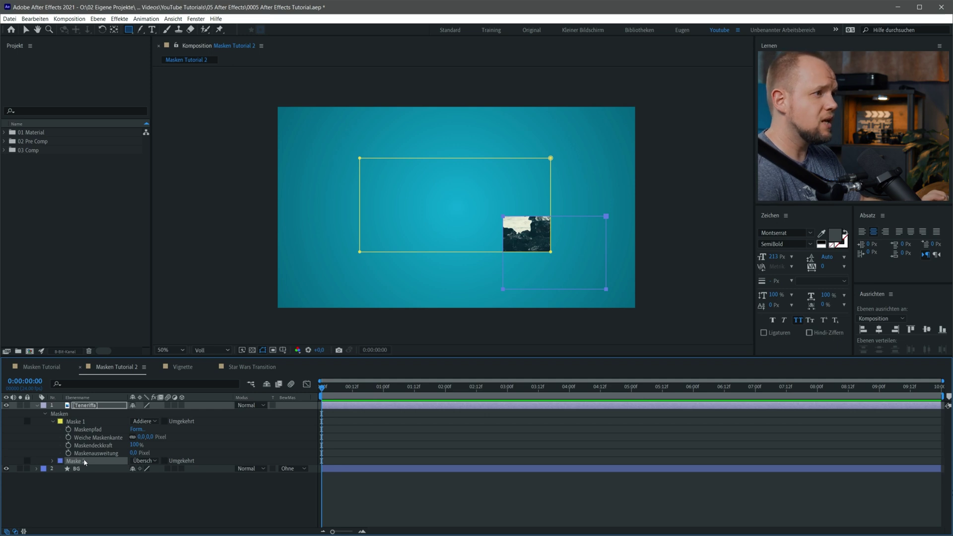
Rename Maske 1 to 'Maske asdfkjaösdl'
left_click(83, 422)
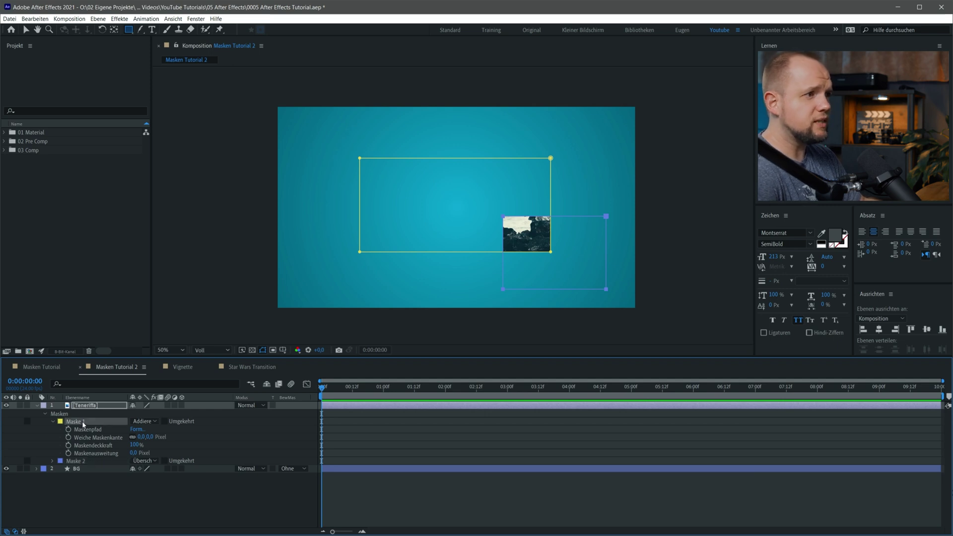
key("Return")
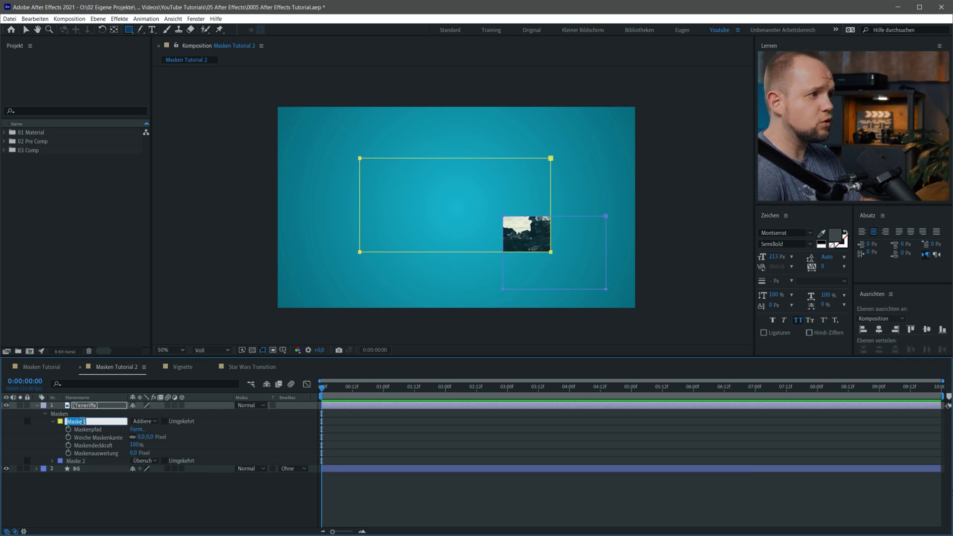
type("Maske asdfkjaösdl")
key("Return")
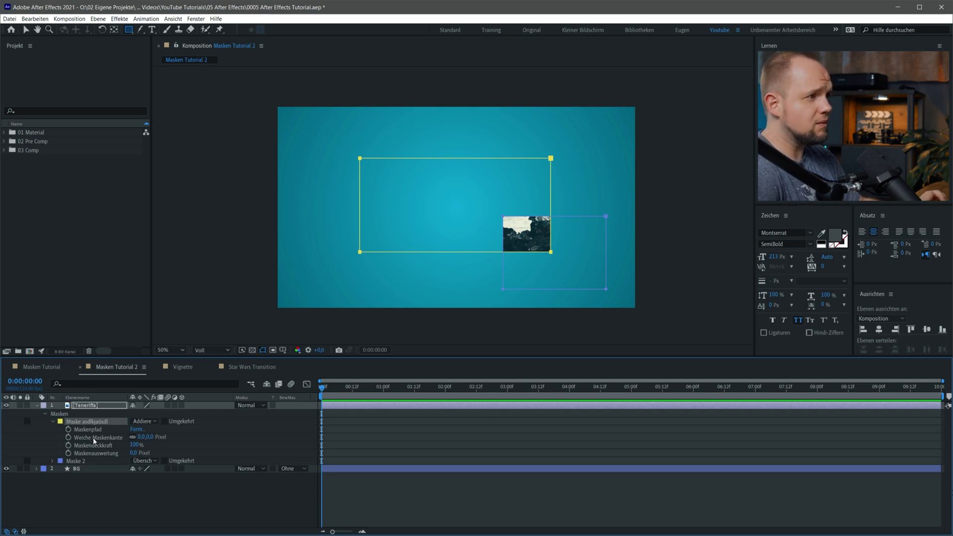
Make the first mask's outline dark purple and delete Maske 2
left_click(60, 422)
left_click(78, 248)
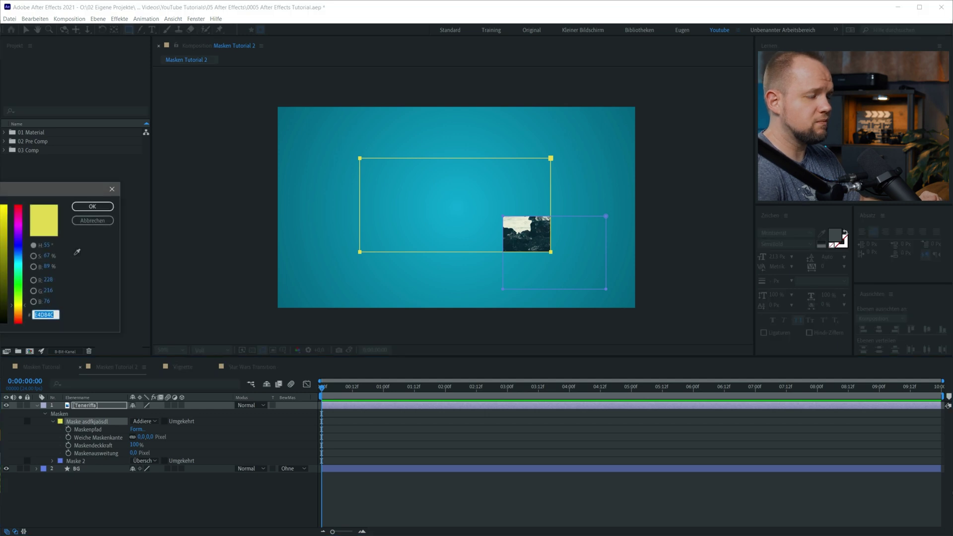
left_click(366, 469)
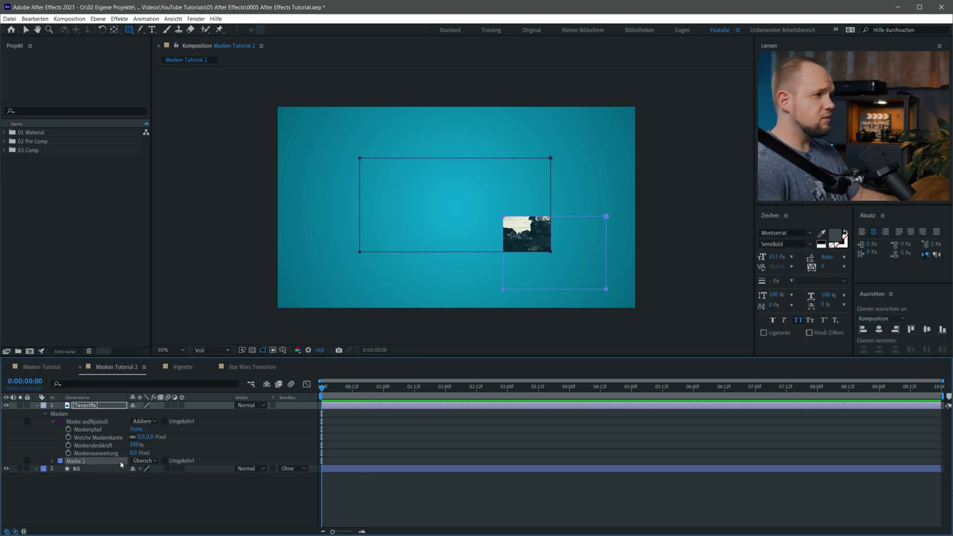
key("Delete")
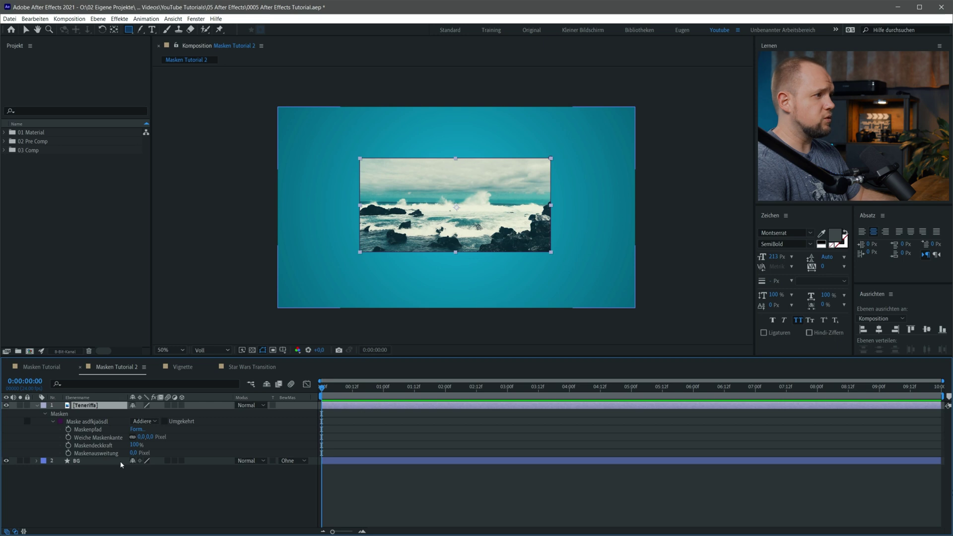
left_click(98, 429)
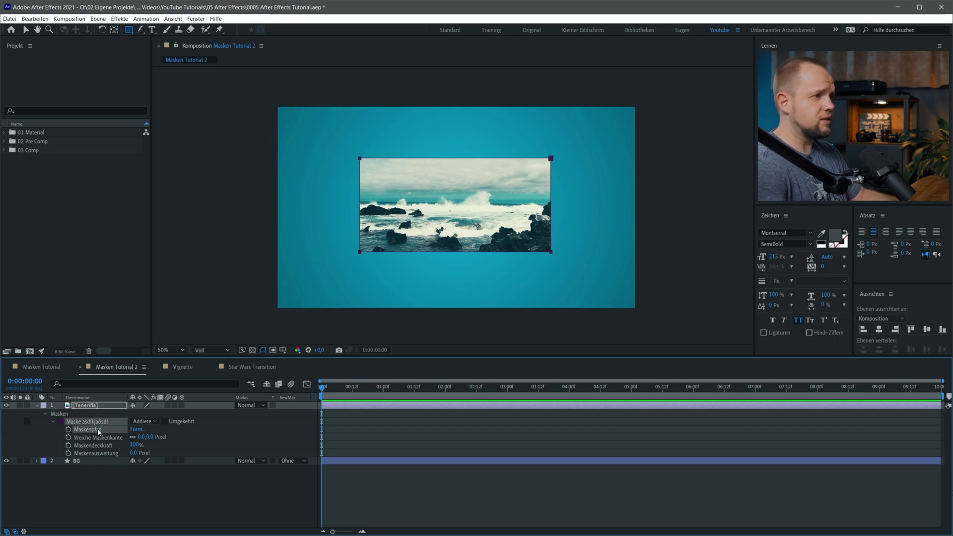
left_click(100, 438)
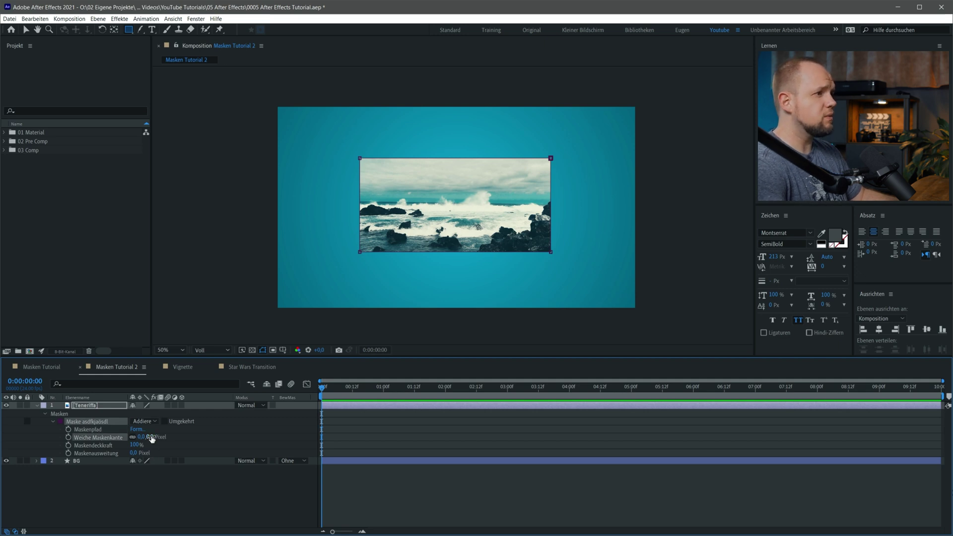
left_click_drag(150, 436, 195, 437)
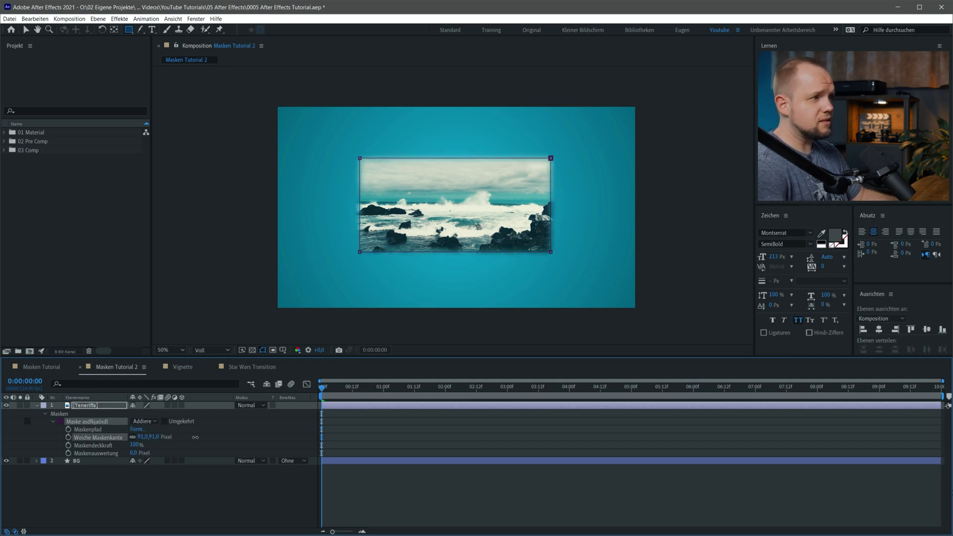
left_click_drag(154, 437, 161, 437)
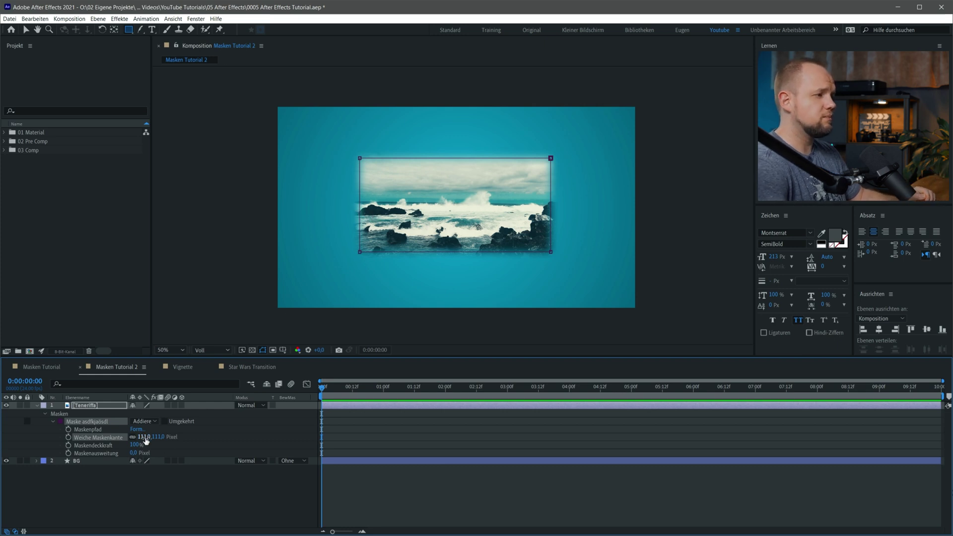
mouse_move(144, 437)
left_mouse_down()
mouse_move(95, 445)
mouse_move(134, 445)
left_mouse_up()
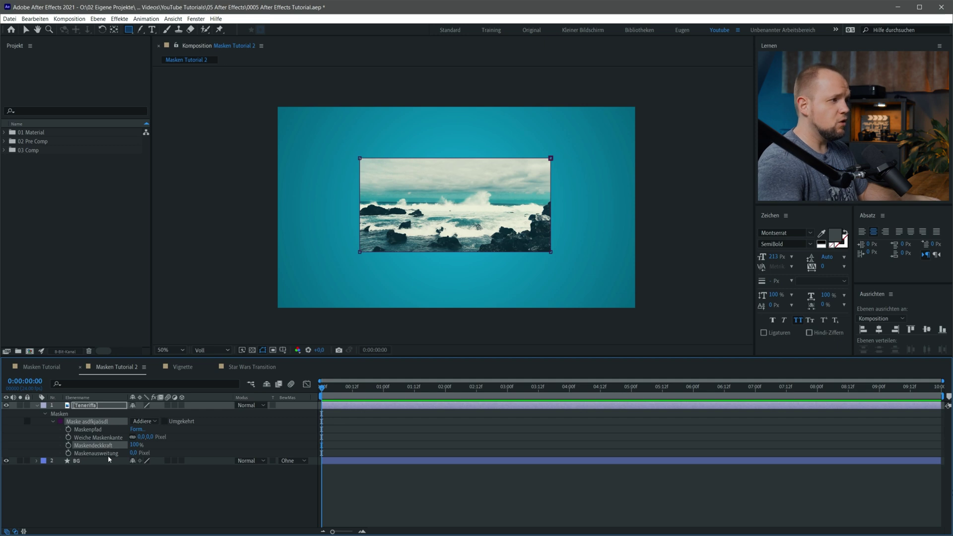
left_click(111, 453)
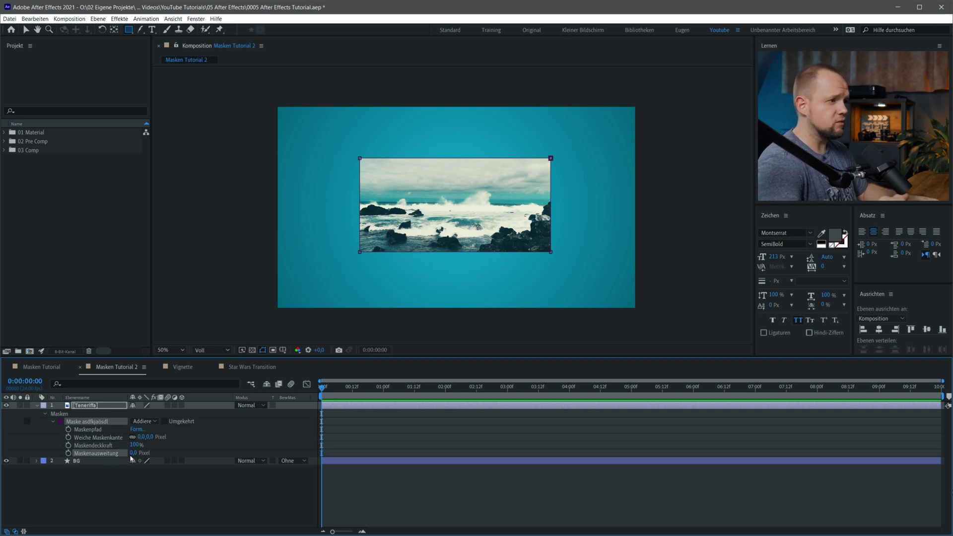
mouse_move(134, 454)
left_mouse_down()
mouse_move(188, 456)
mouse_move(123, 462)
left_mouse_up()
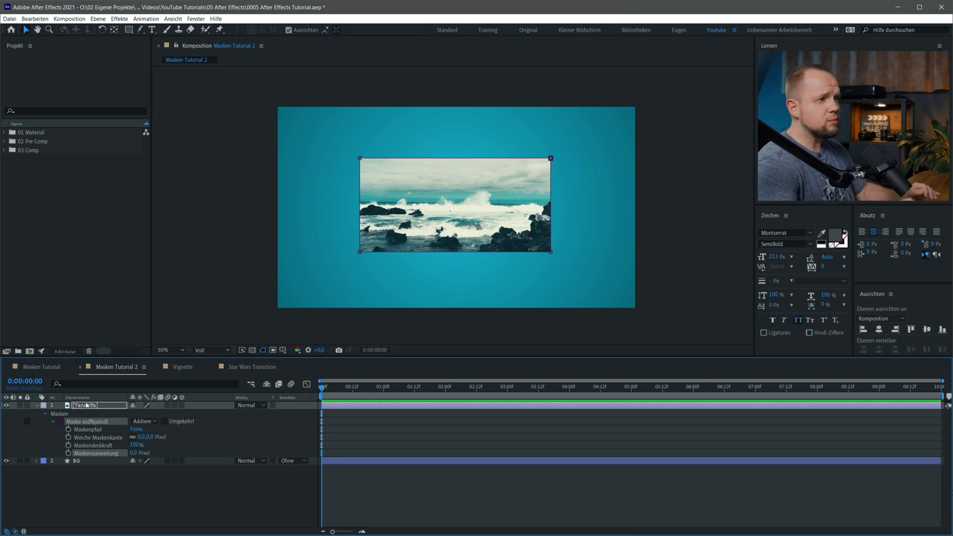
left_click(402, 296)
mouse_move(488, 215)
left_mouse_down()
mouse_move(532, 195)
mouse_move(522, 202)
left_mouse_up()
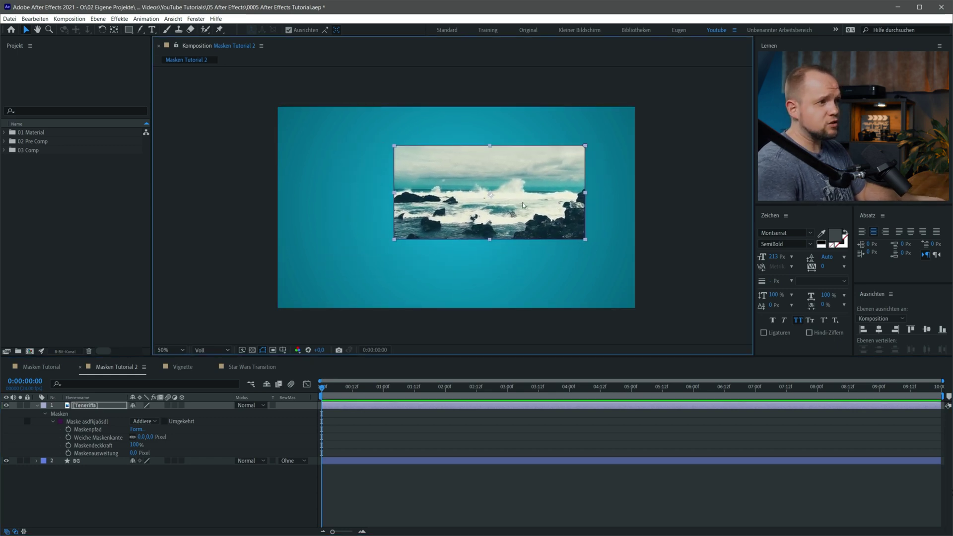
key("ctrl+z")
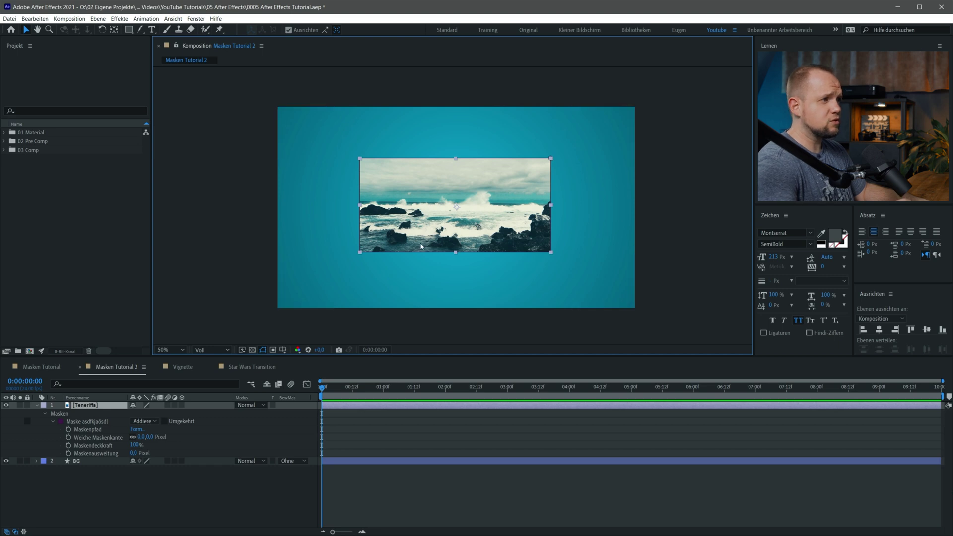
key("y")
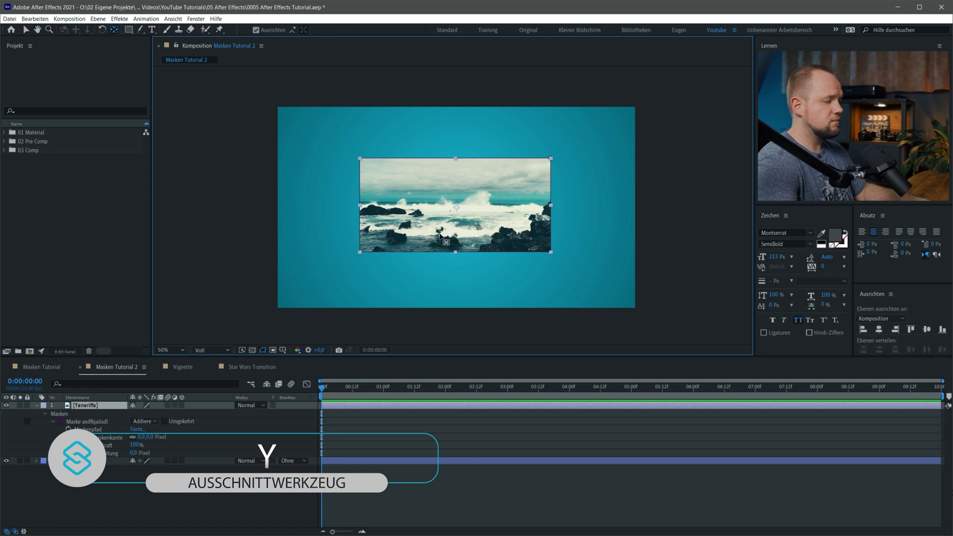
mouse_move(441, 236)
left_mouse_down()
mouse_move(462, 217)
mouse_move(441, 232)
left_mouse_up()
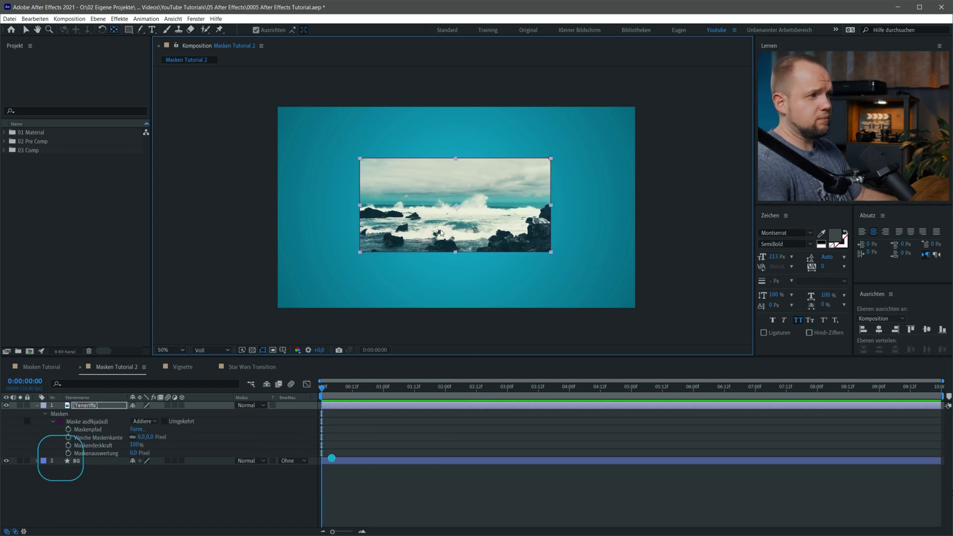
key("v")
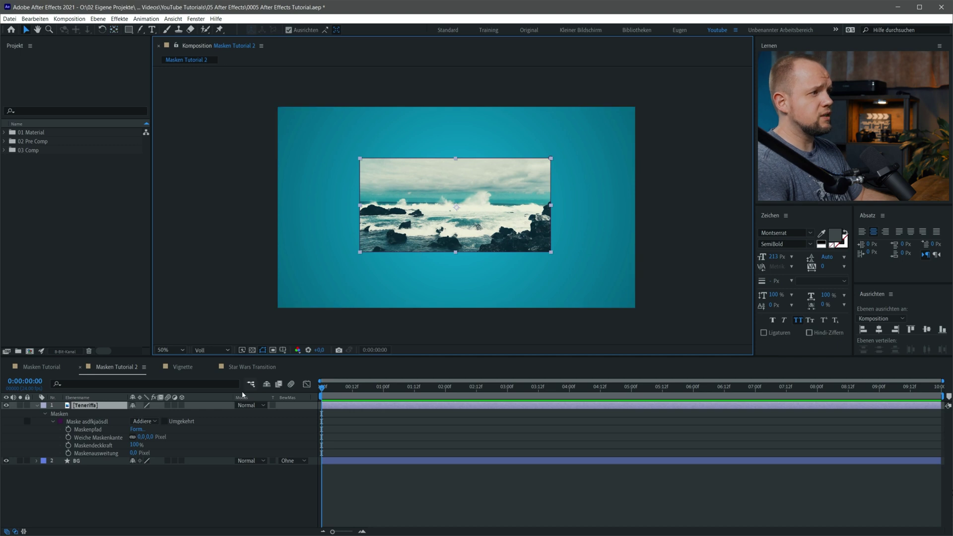
left_click(92, 421)
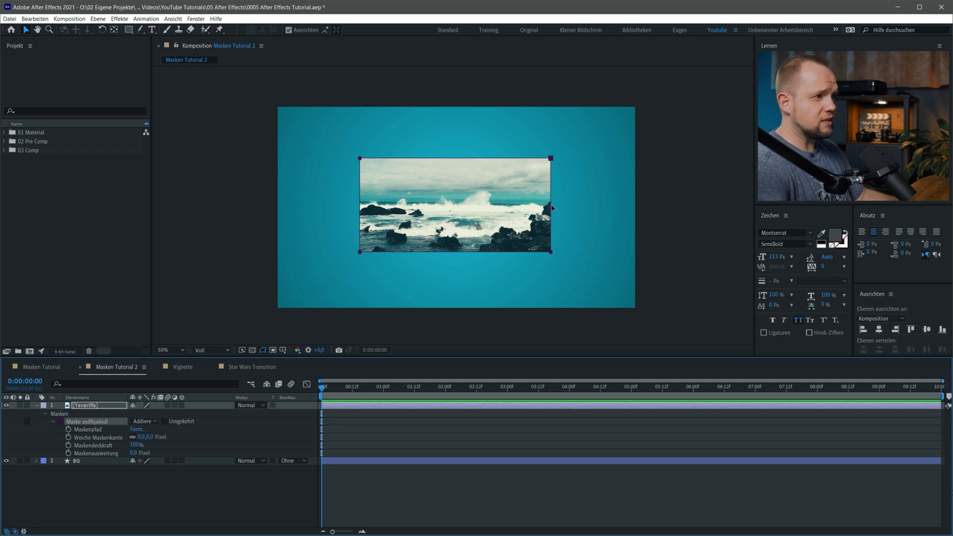
left_click_drag(551, 207, 548, 206)
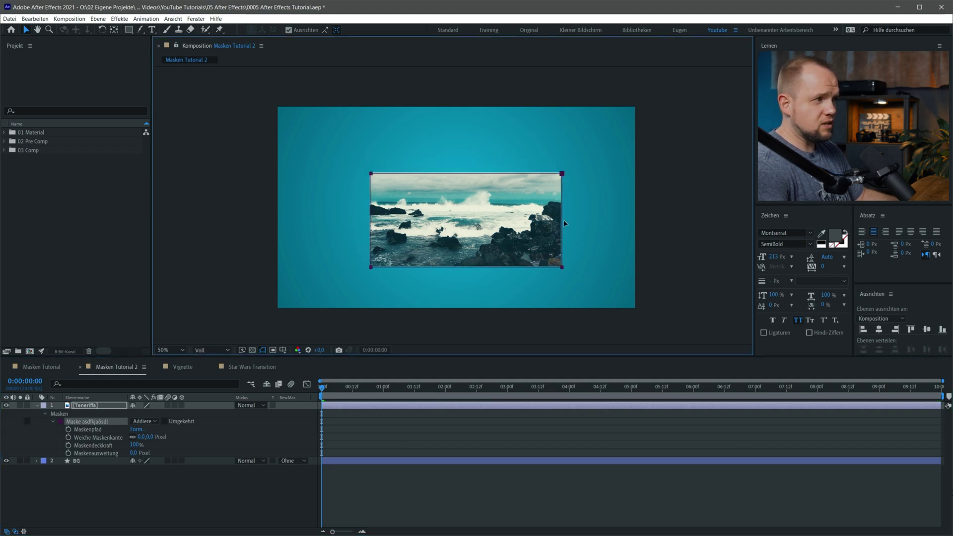
key("ctrl+z")
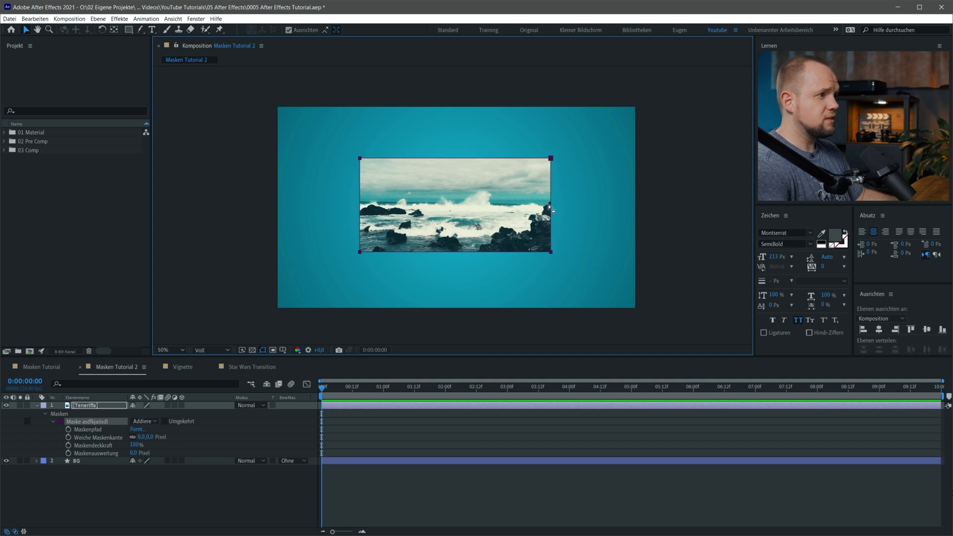
mouse_move(556, 163)
left_mouse_down()
mouse_move(546, 147)
mouse_move(563, 143)
left_mouse_up()
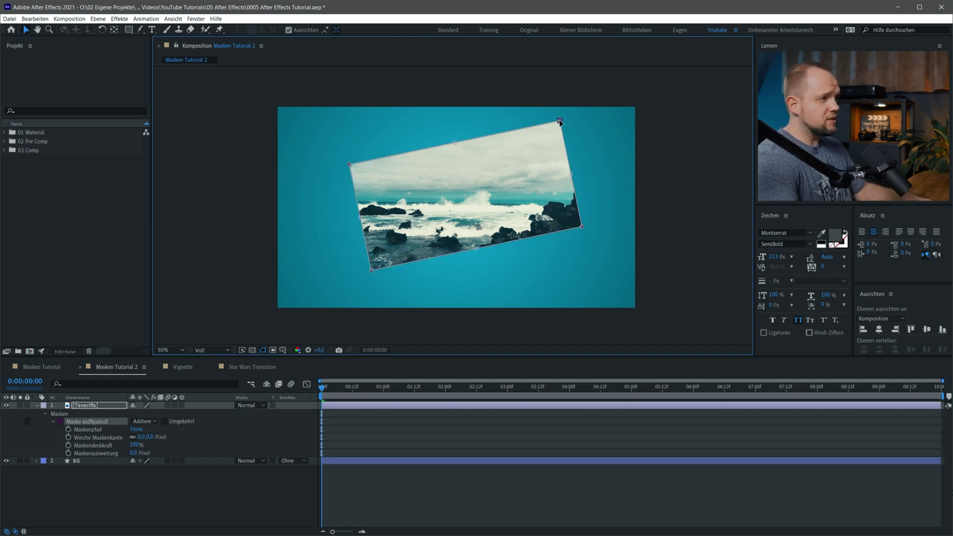
left_click_drag(562, 143, 559, 149)
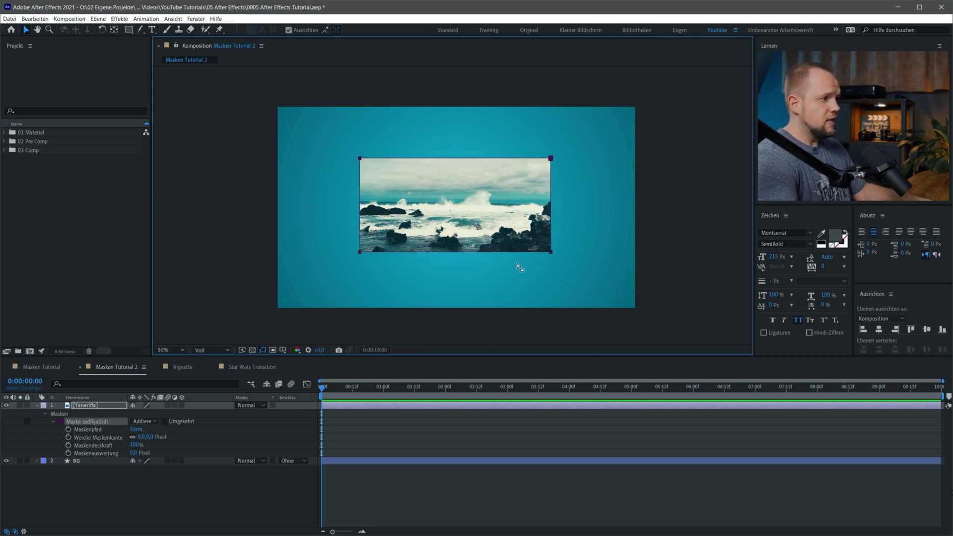
left_click(598, 232)
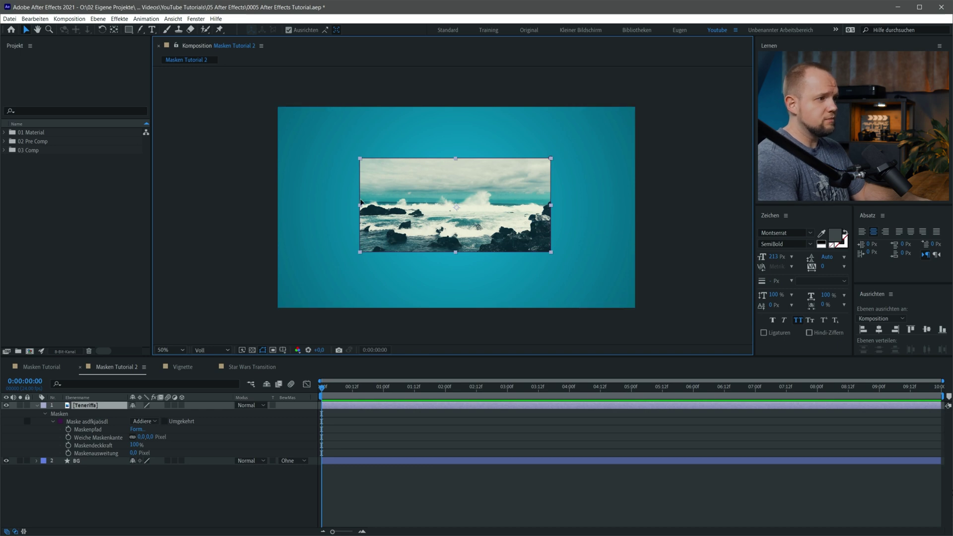
left_click(361, 160)
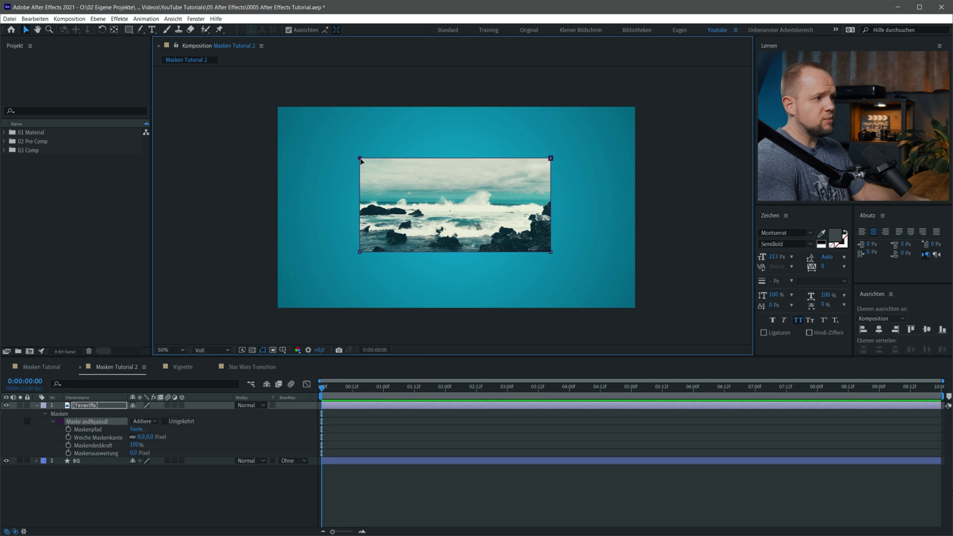
left_click_drag(361, 160, 337, 166)
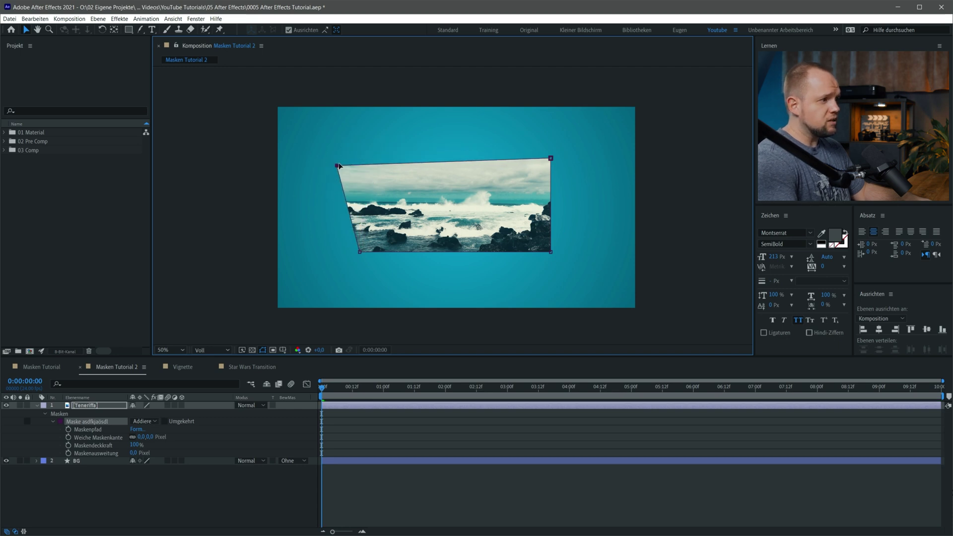
key("ctrl+z")
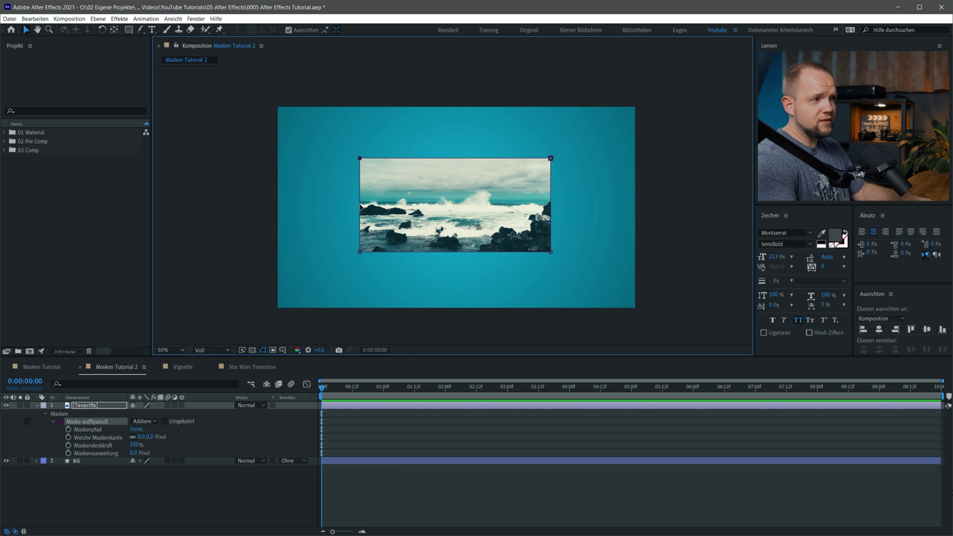
left_click_drag(360, 209, 357, 194)
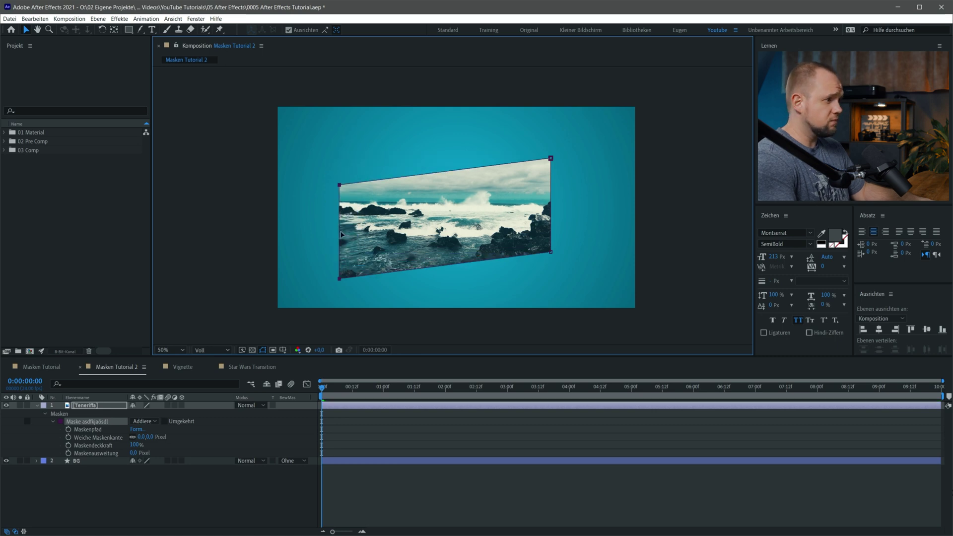
key("ctrl+z")
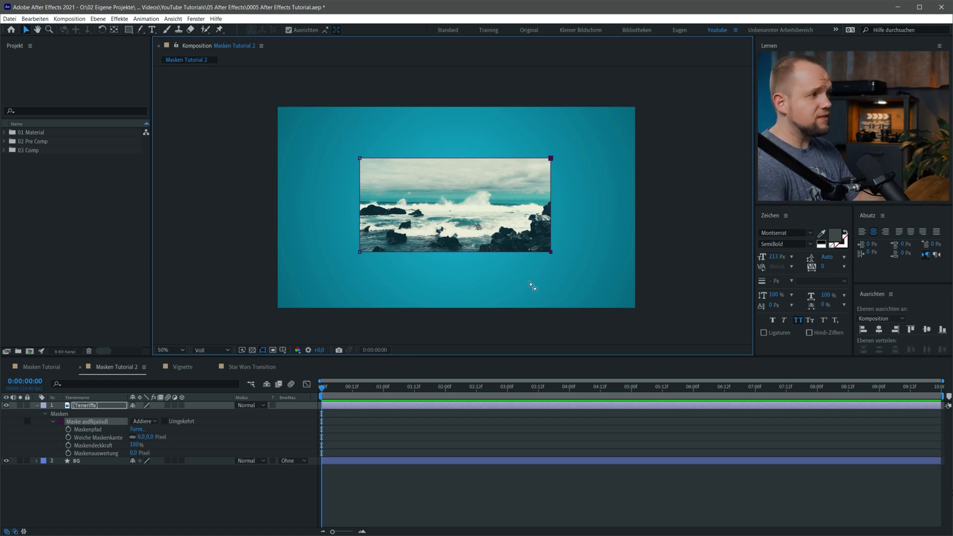
left_click(375, 425)
Keyframe the mask path at frame 0, then pull it into a trapezoid at 0:00:00:19
left_click(323, 392)
key("alt+m")
left_click_drag(324, 391, 370, 391)
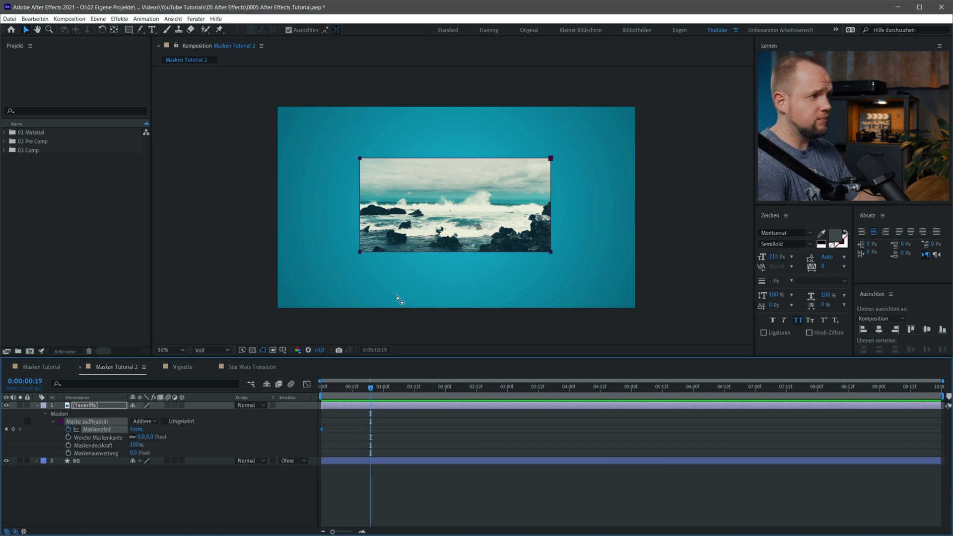
left_click(14, 429)
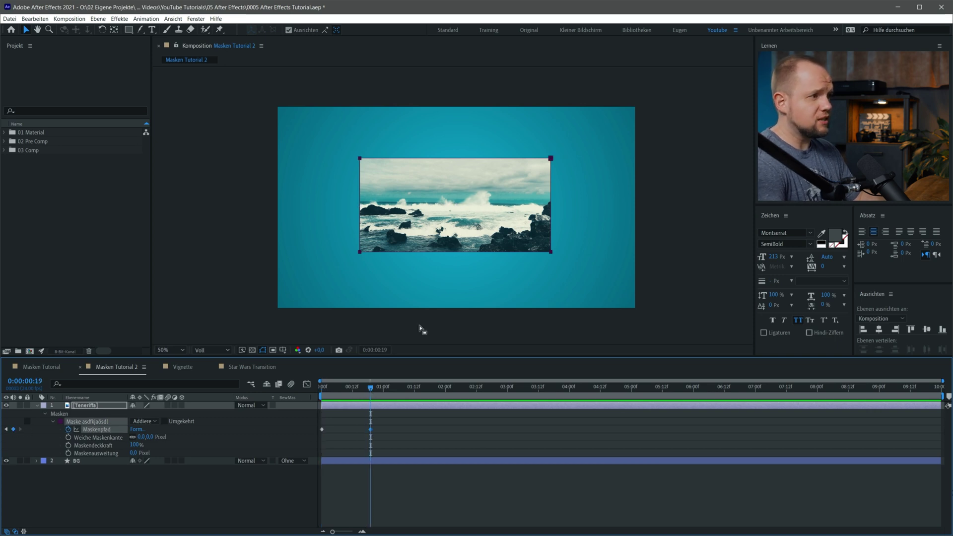
left_click_drag(551, 253, 578, 267)
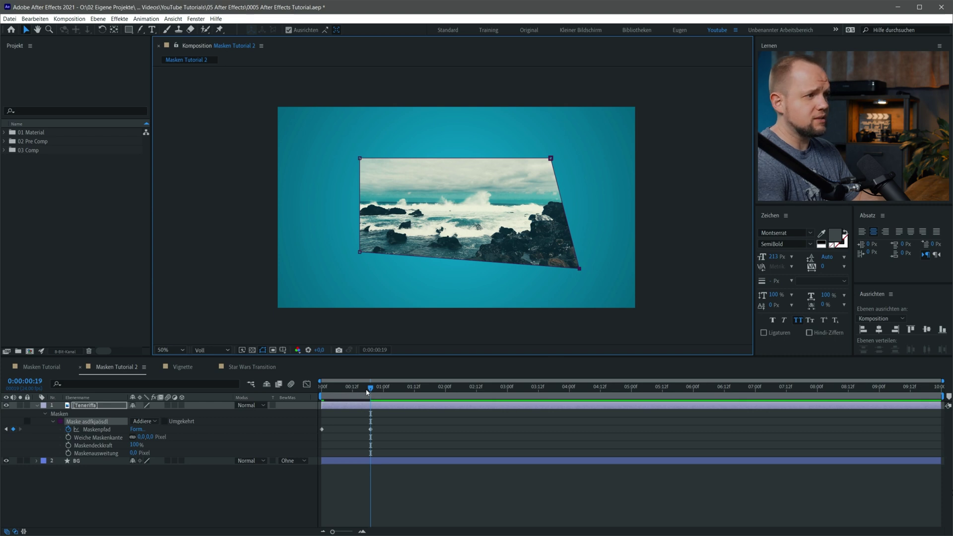
Play back the mask animation from the start
left_click_drag(367, 392, 314, 409)
key("space")
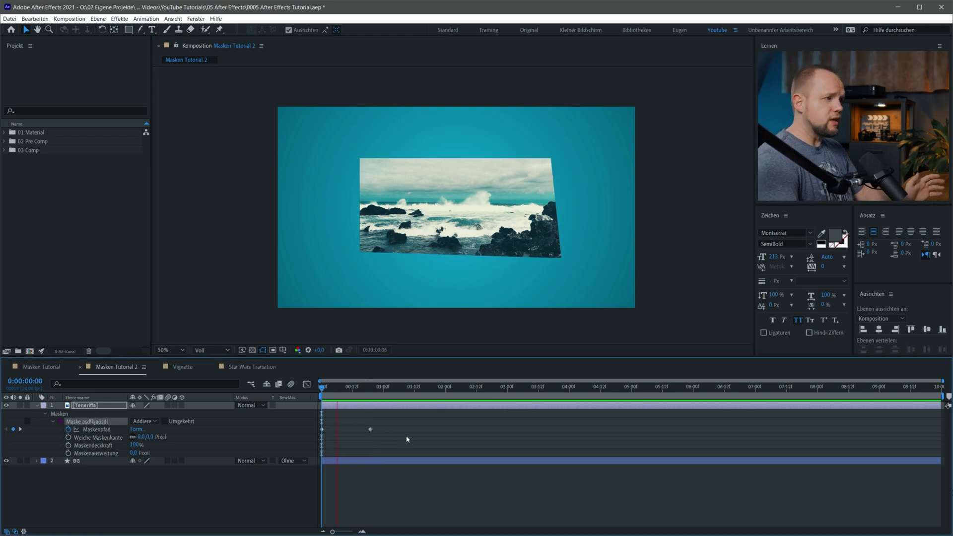
key("space")
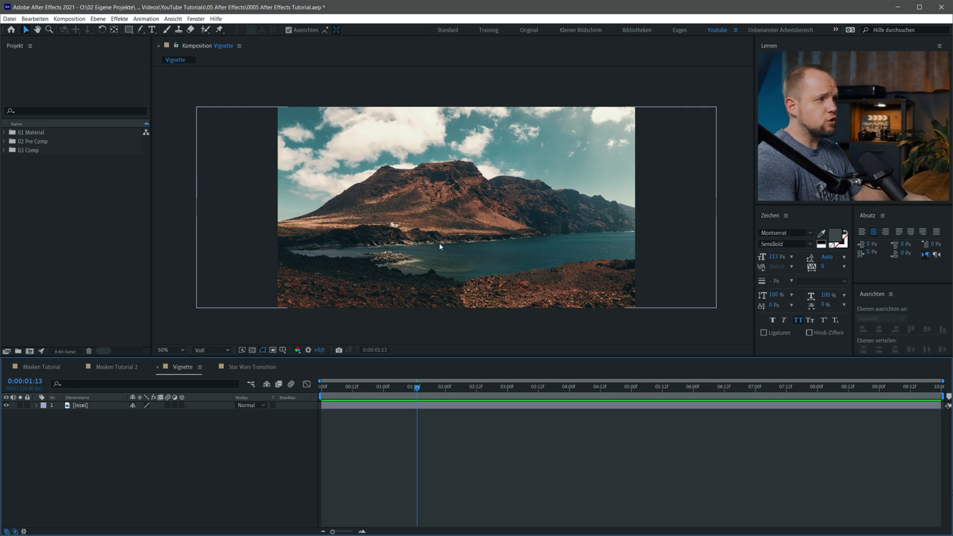
Create a comp-sized solid with Ctrl+Y, eyedropping a dark cyan colour
key("ctrl+y")
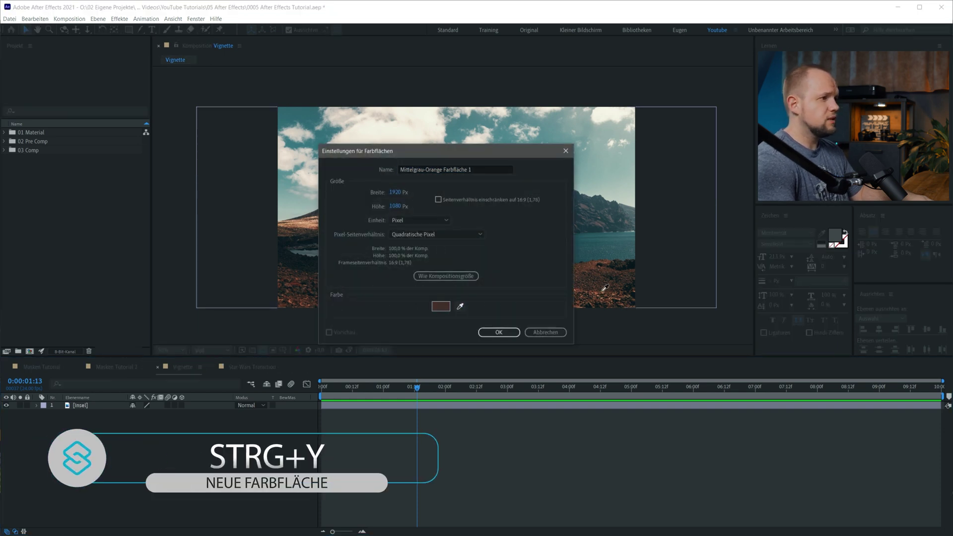
left_click(633, 259)
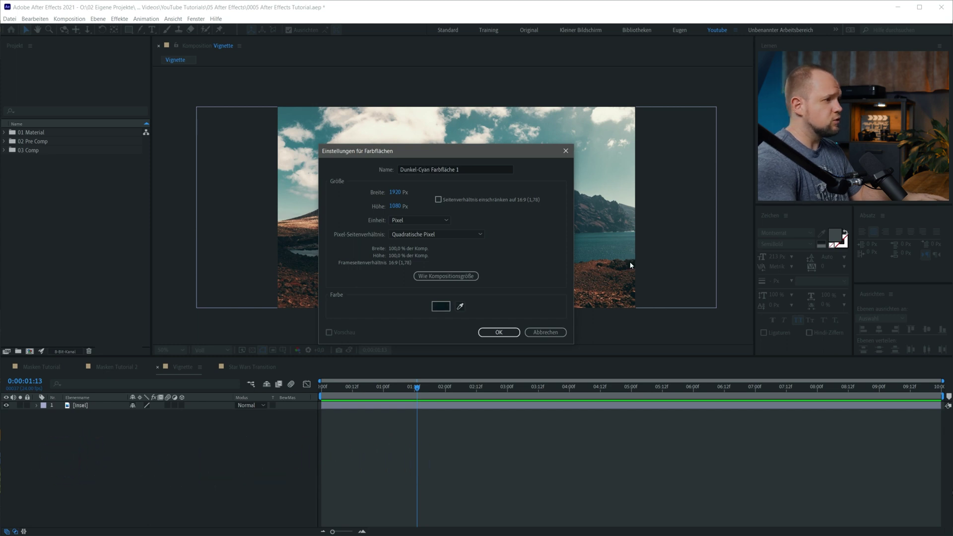
left_click(500, 332)
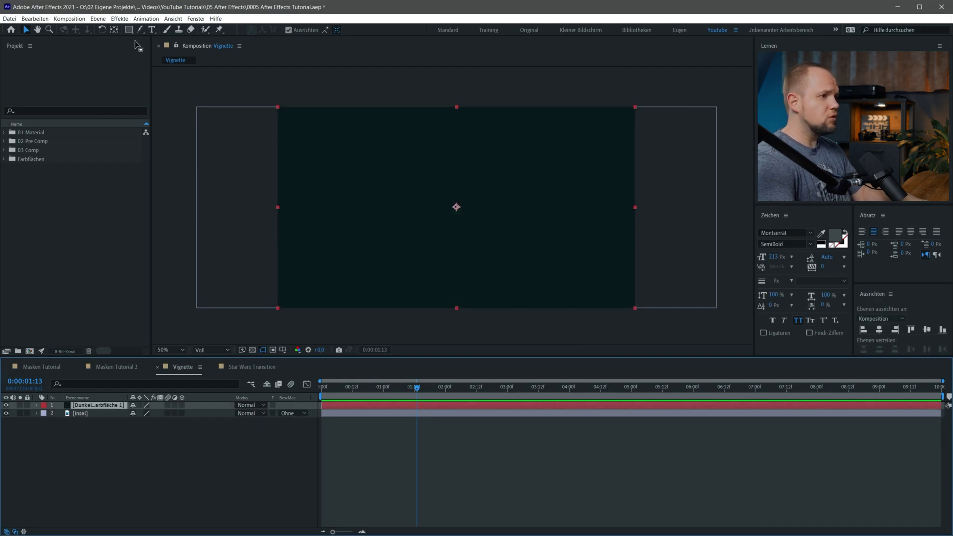
left_click_drag(129, 30, 156, 52)
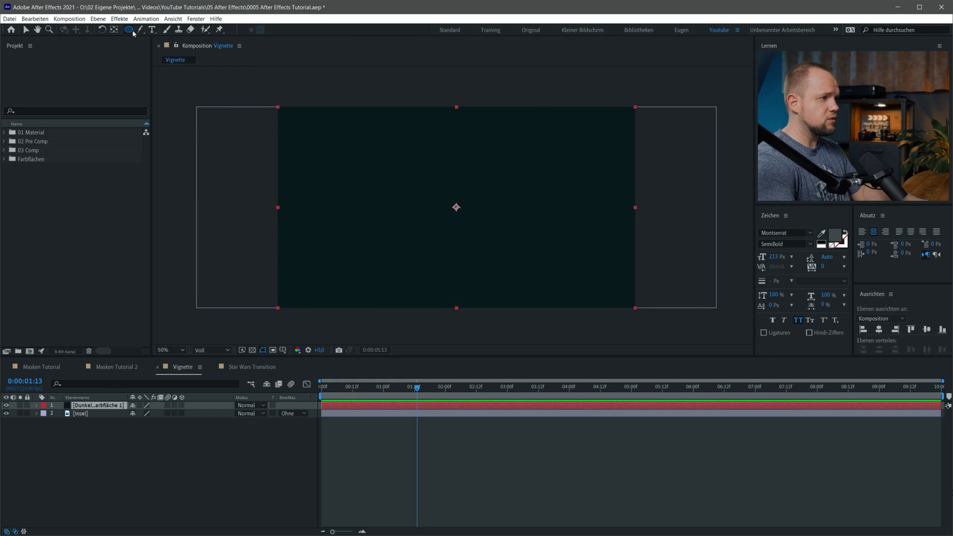
Add a layer-filling ellipse mask to the solid, keep it on Addieren, and invert it
double_click(129, 30)
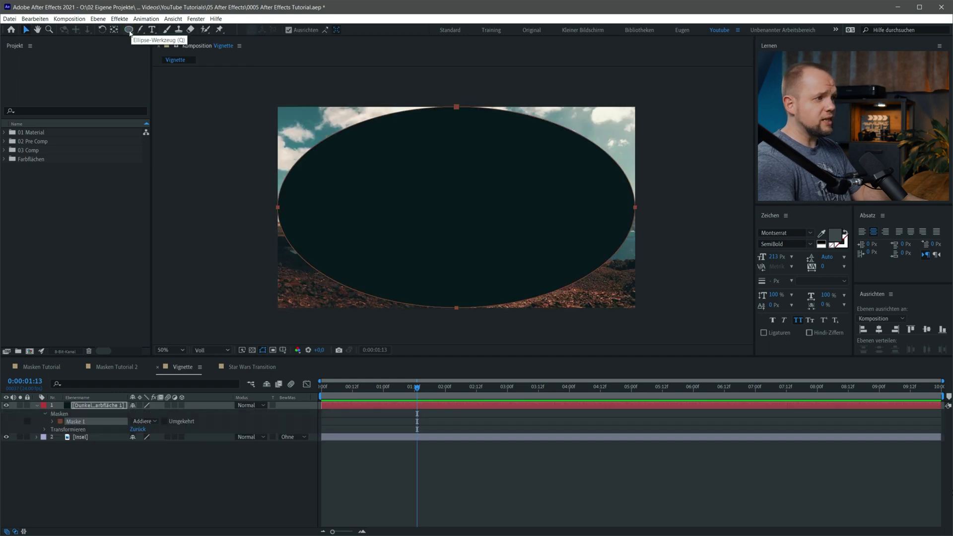
left_click_drag(129, 32, 149, 33)
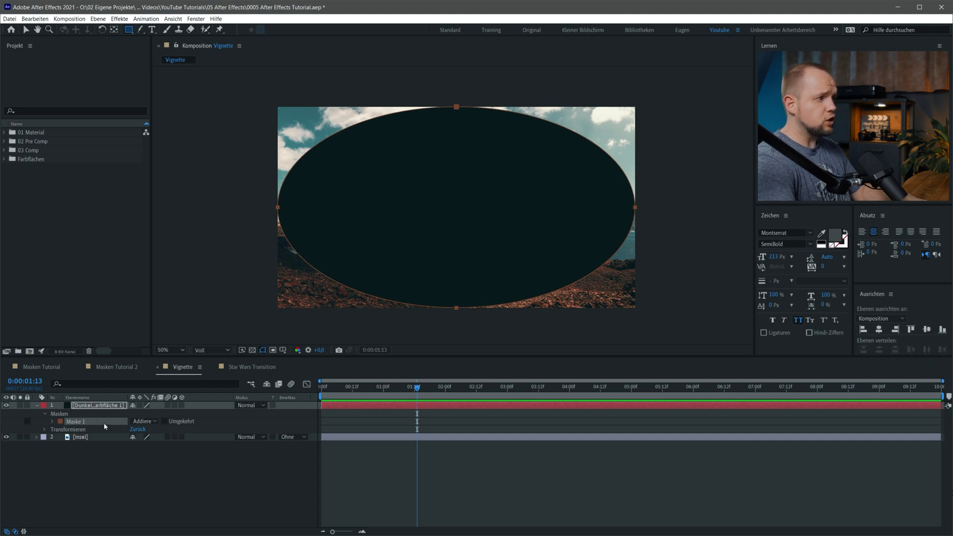
left_click(154, 421)
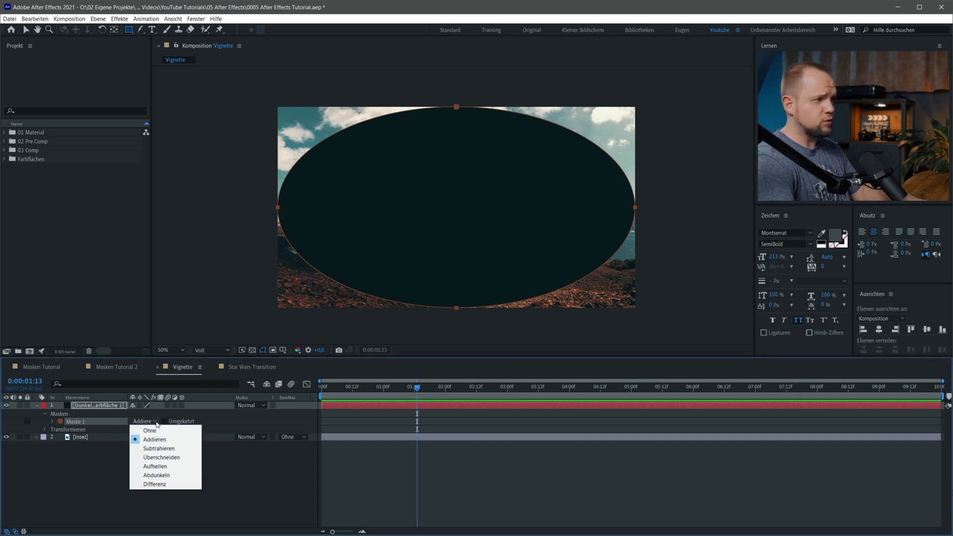
left_click(153, 445)
left_click(153, 421)
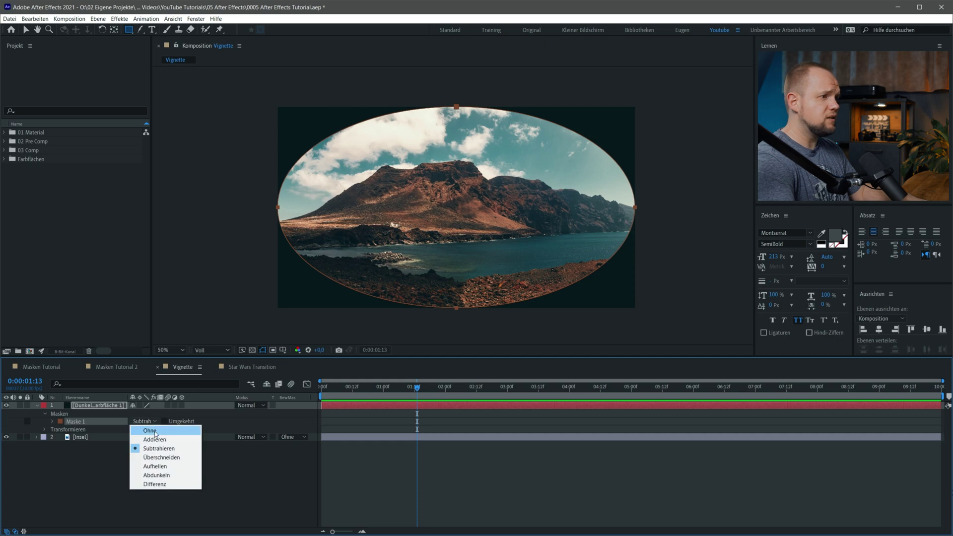
left_click(155, 440)
left_click(165, 421)
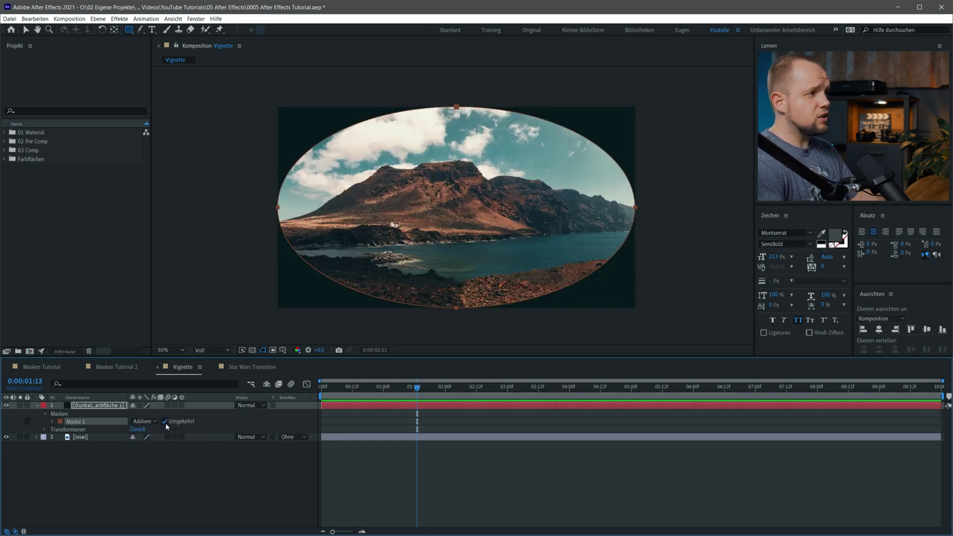
Give the mask 350 px feather, 40 px expansion and about 55% opacity
left_click(53, 422)
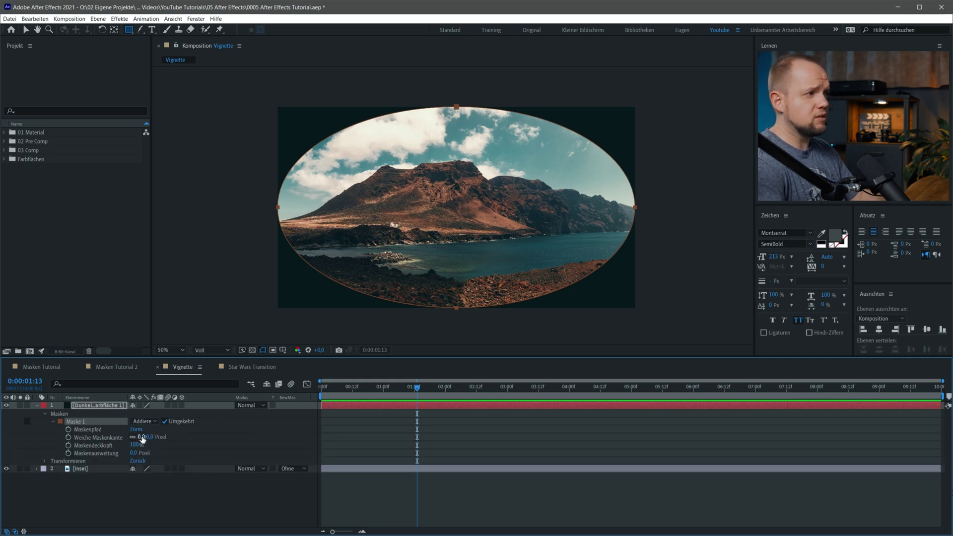
left_click(142, 437)
type("50")
key("Return")
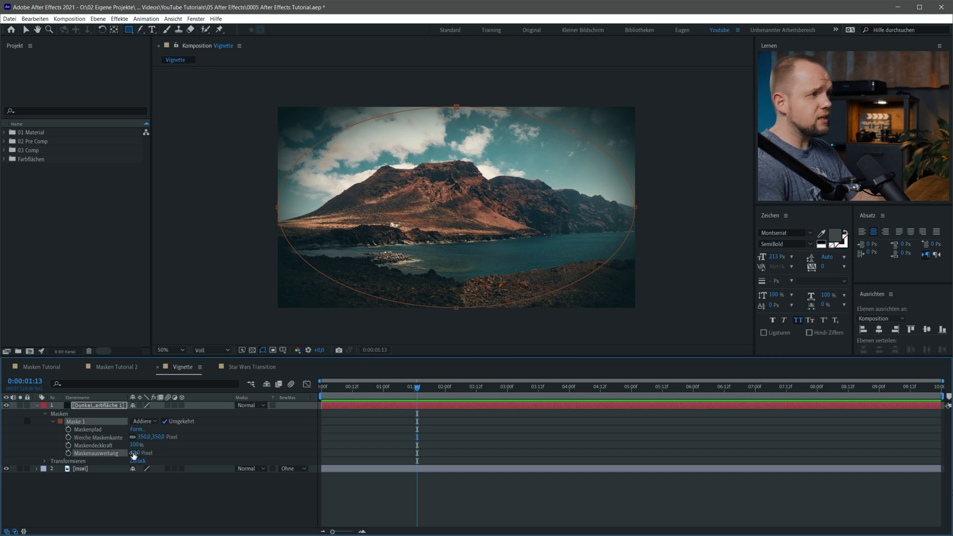
key("Return")
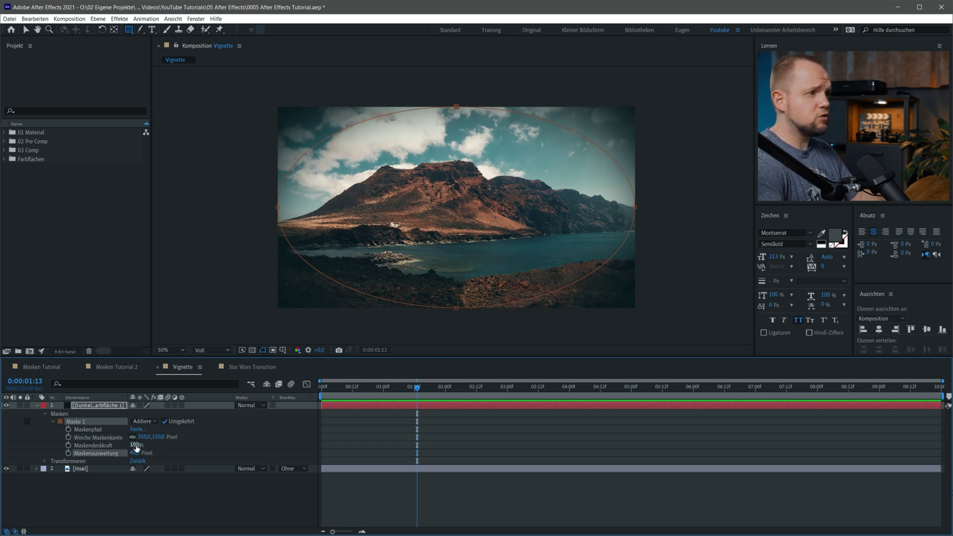
left_click_drag(134, 444, 113, 445)
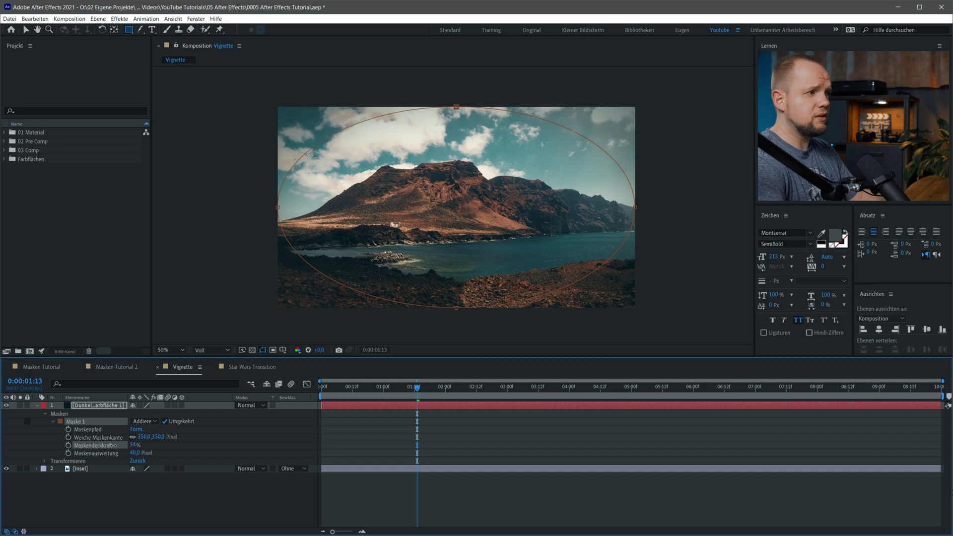
Go to the Star Wars Transition composition and select the DJI_0024 clip
left_click(252, 367)
key("v")
left_click(437, 269)
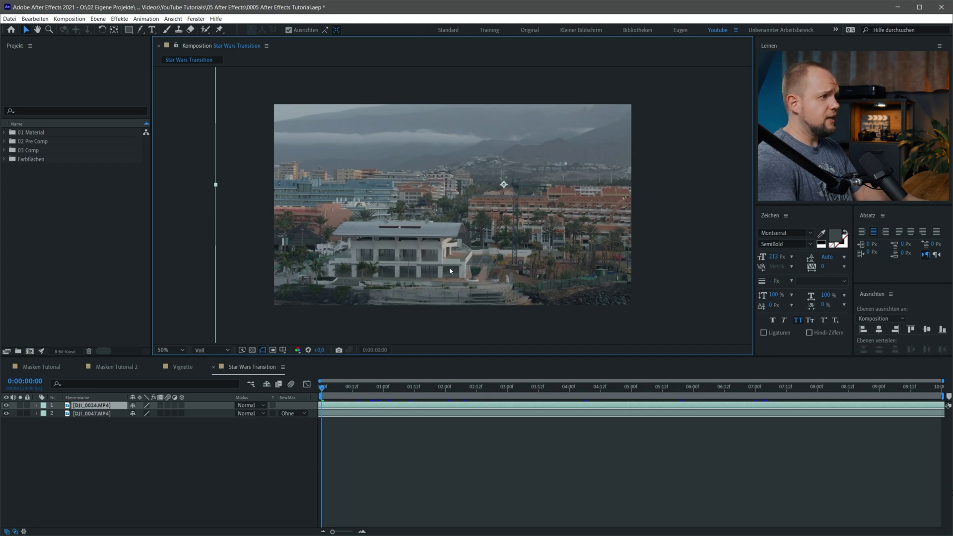
Draw a rectangle mask larger than the DJI_0024 clip at 25% view zoom
left_click(114, 414)
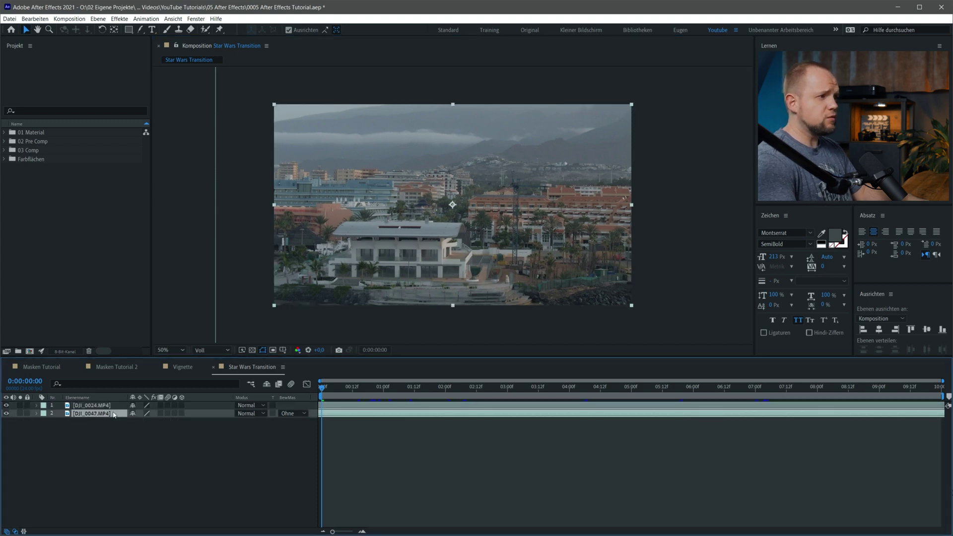
left_click(7, 405)
left_click(7, 405)
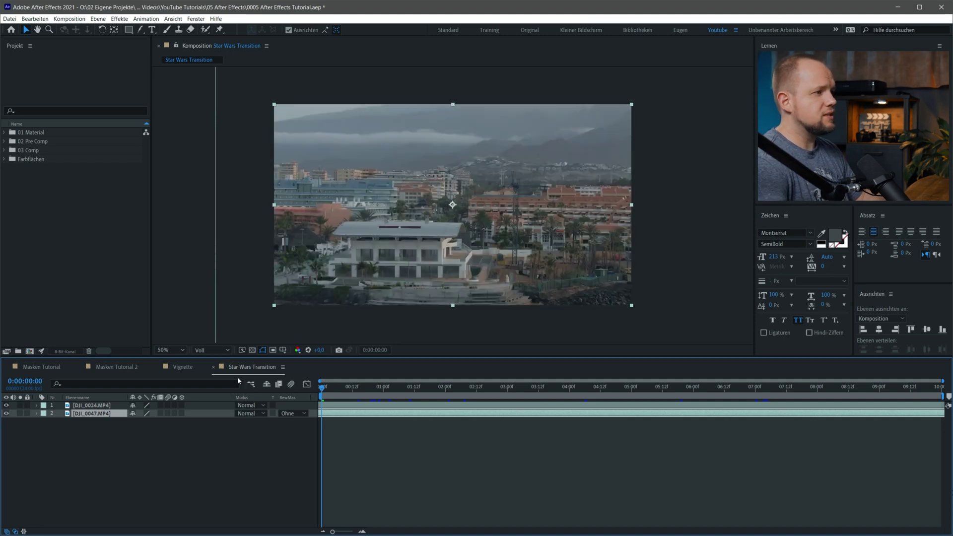
left_click(100, 406)
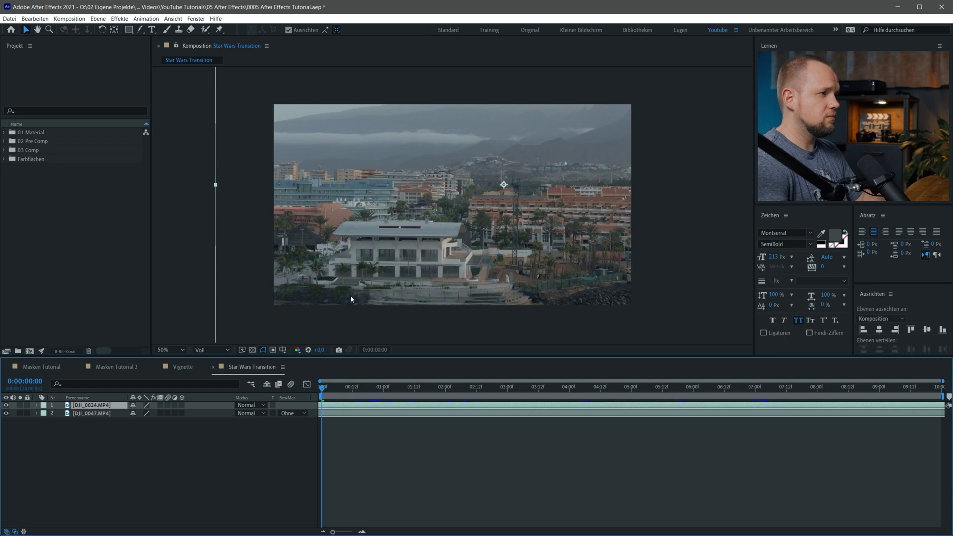
key("q")
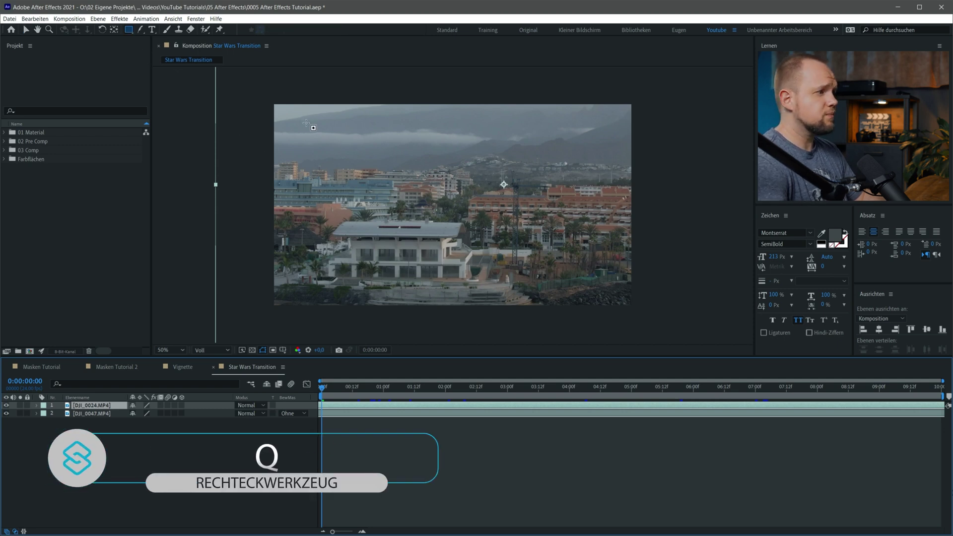
key("comma")
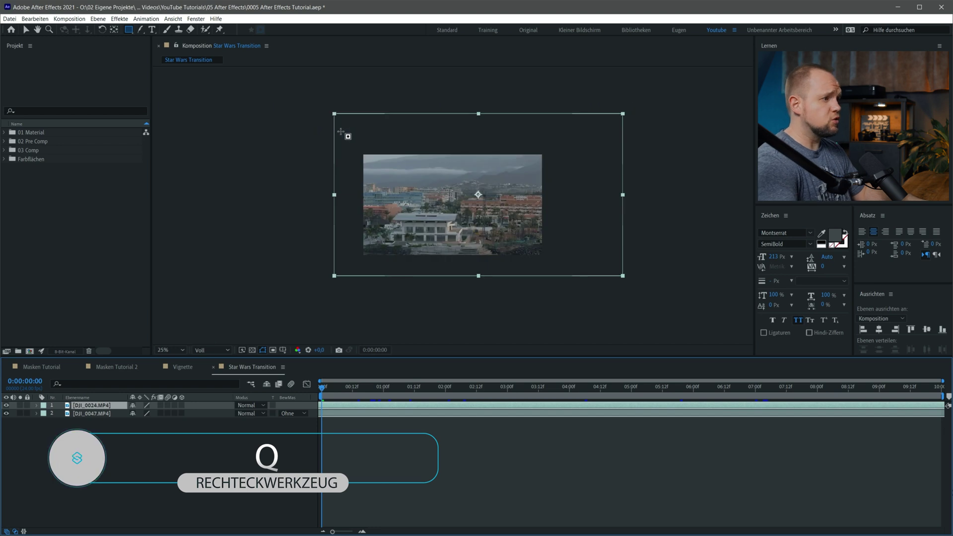
left_click_drag(347, 142, 557, 268)
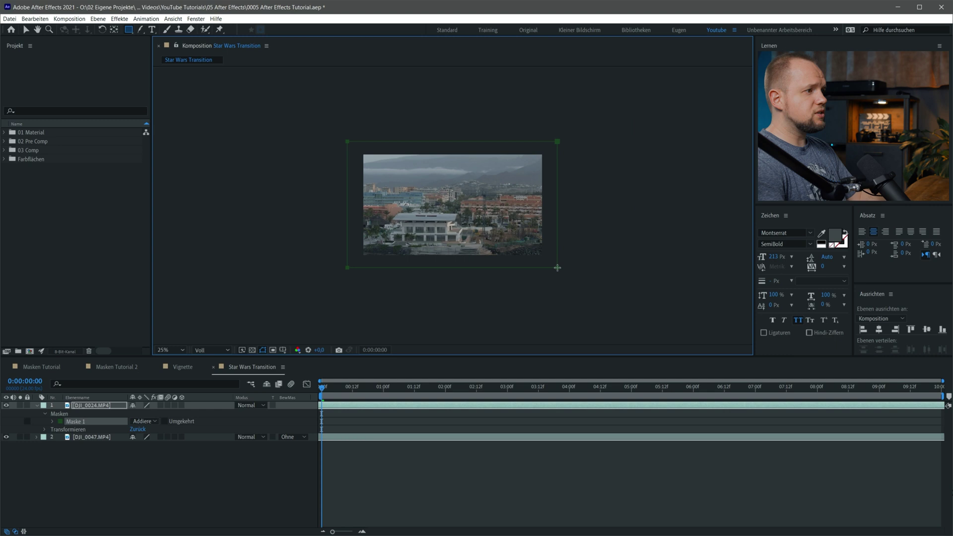
Tilt the whole rectangle mask slightly clockwise
key("v")
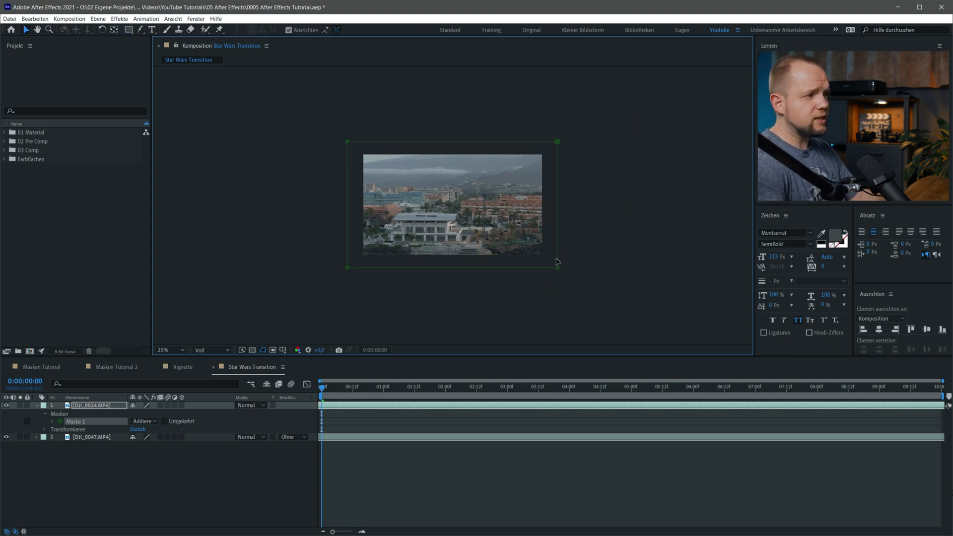
left_click(557, 243)
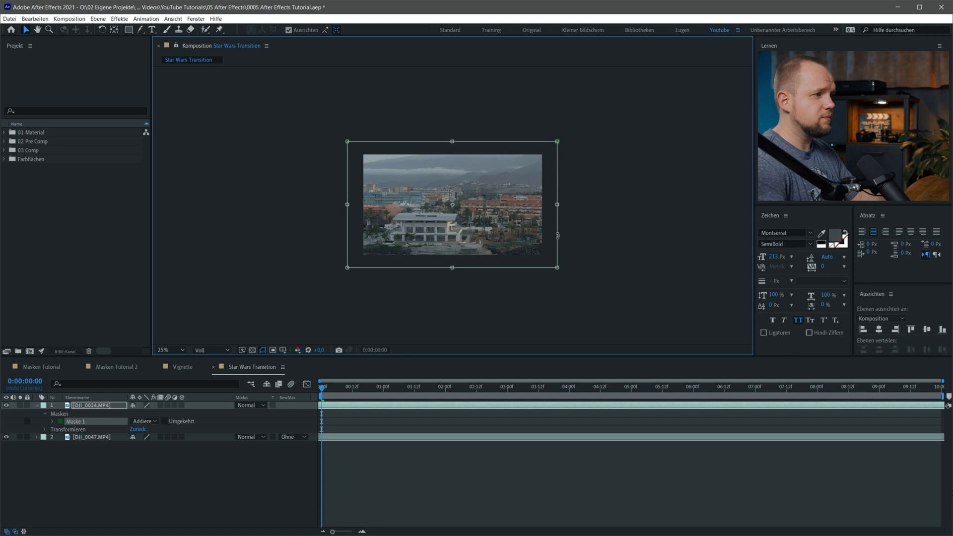
left_click_drag(564, 138, 554, 126)
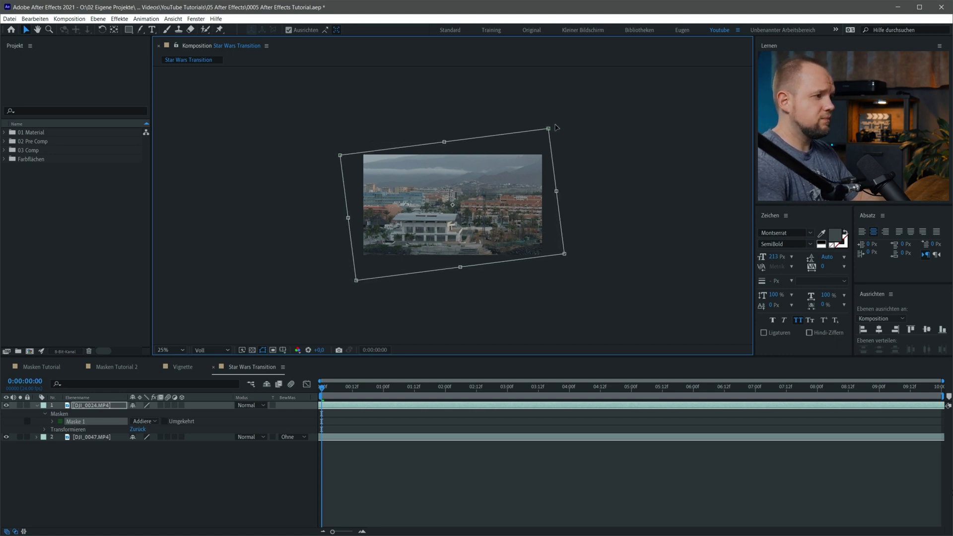
left_click_drag(556, 127, 557, 128)
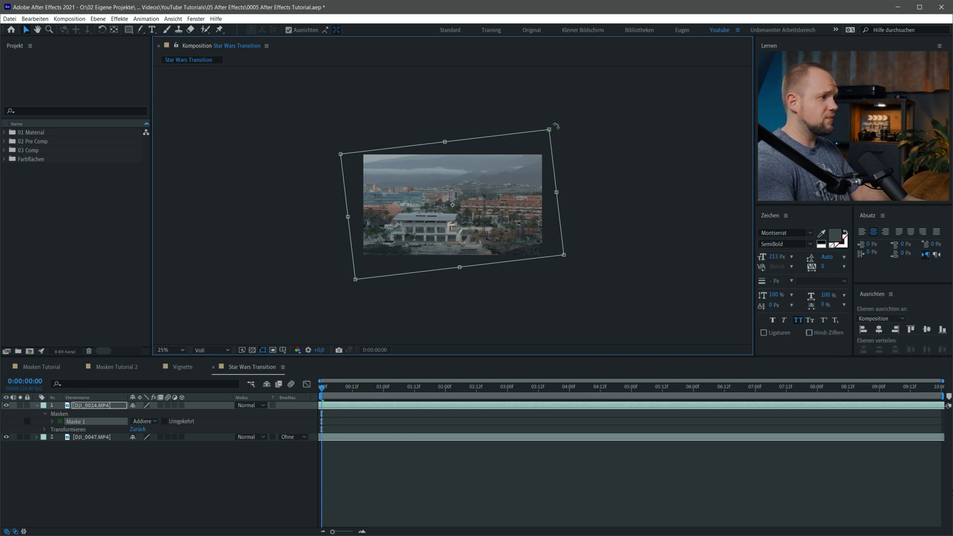
left_click(600, 387)
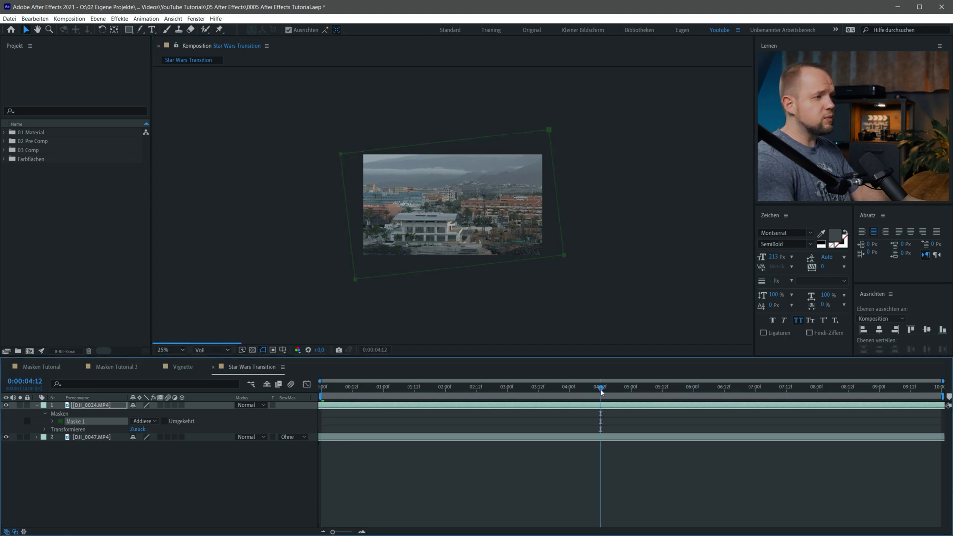
Keyframe DJI_0024's mask path at 4:12 and drag its bottom edge to the top at 5:12
left_click(53, 421)
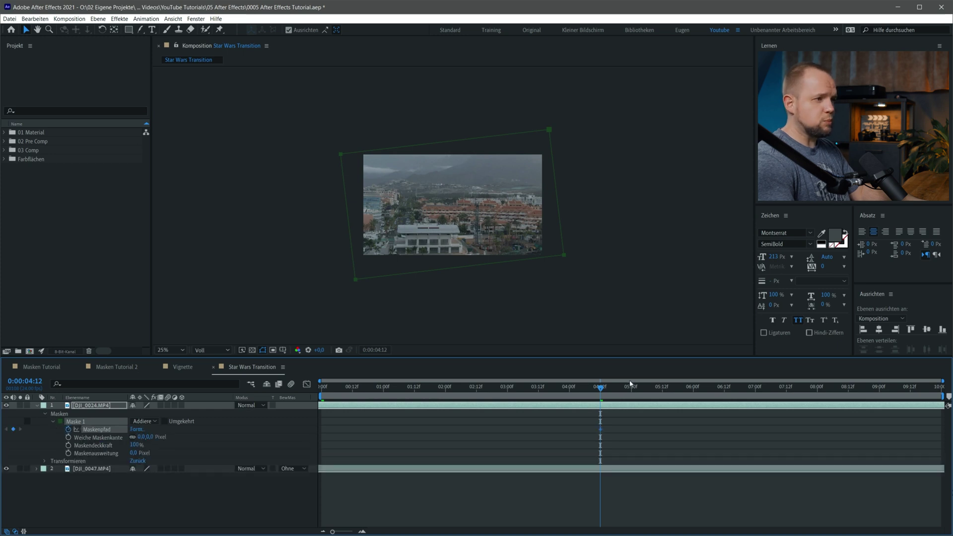
left_click(663, 388)
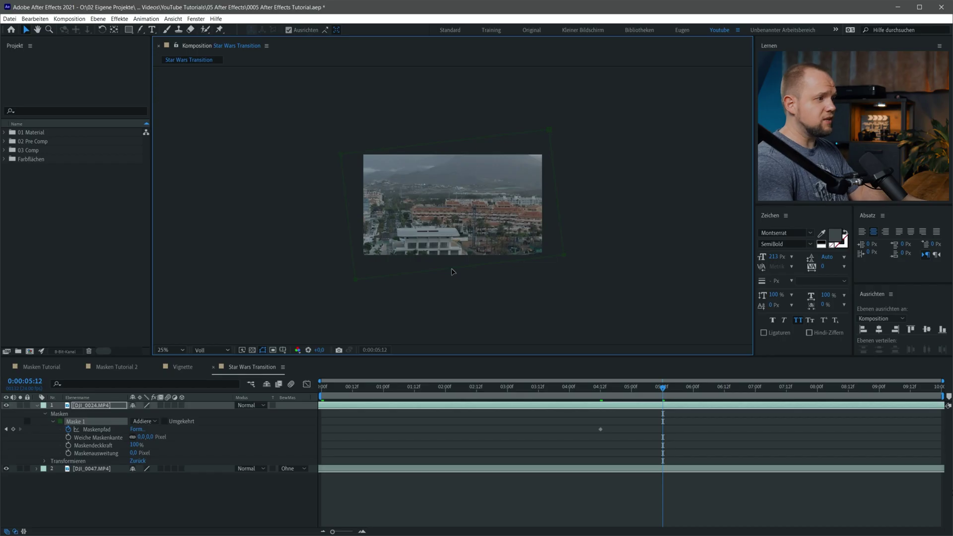
left_click_drag(452, 271, 442, 149)
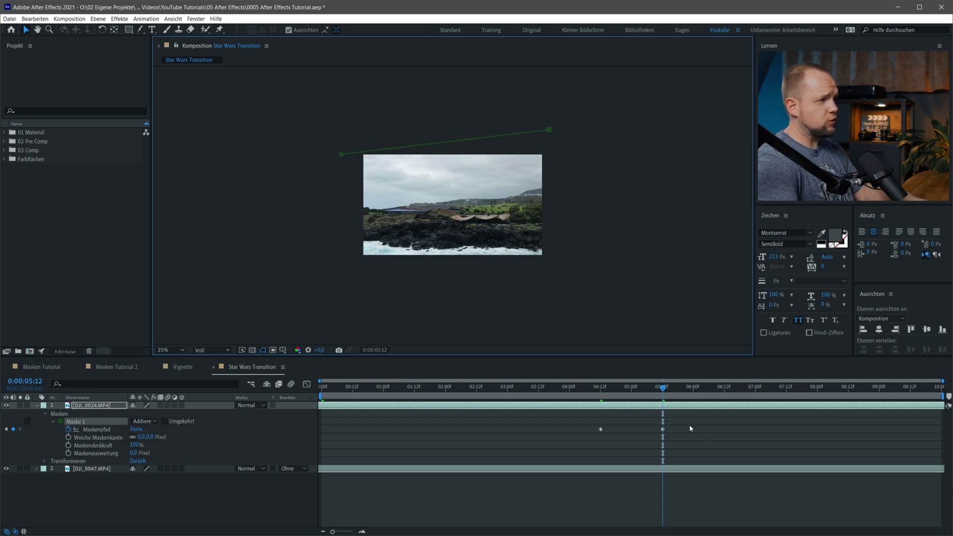
Select both mask path keyframes and adjust the mask expansion value
left_click_drag(677, 425, 583, 444)
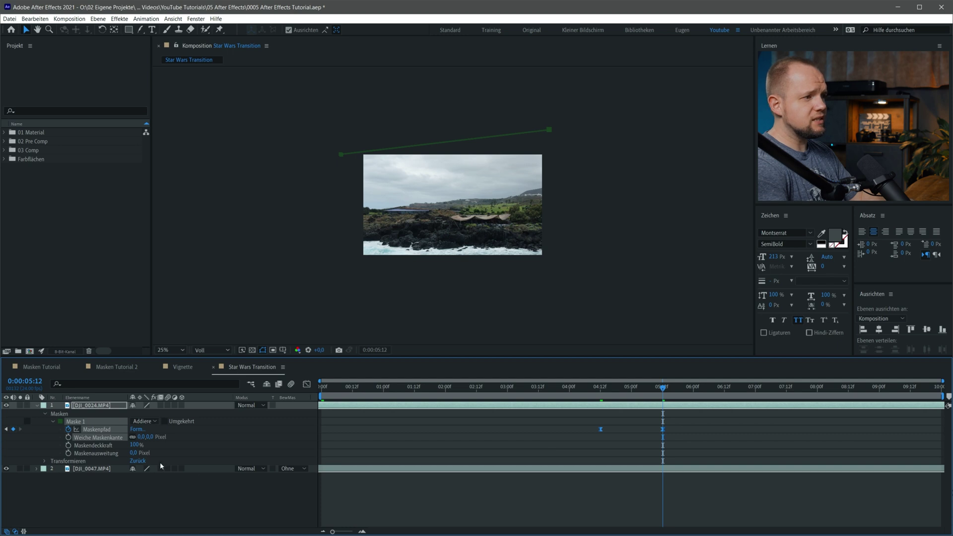
left_click(132, 453)
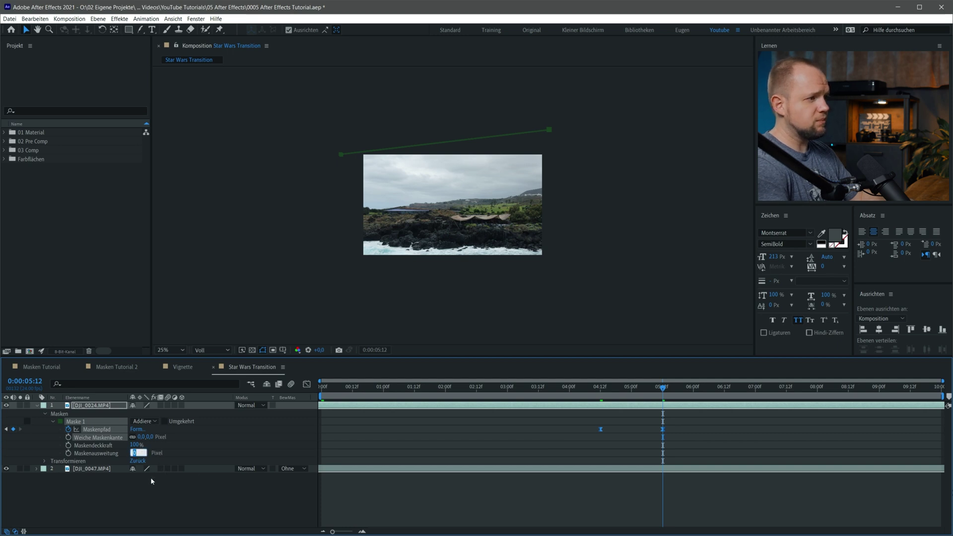
left_click(682, 334)
Maximize the composition view and play 'Star Wars Transition' from its first frame
key("grave")
key("period")
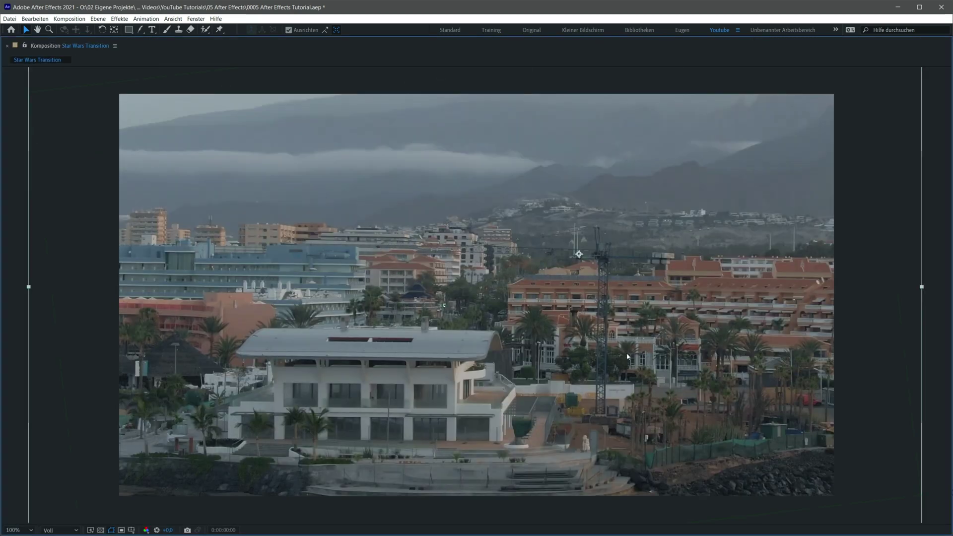
key("space")
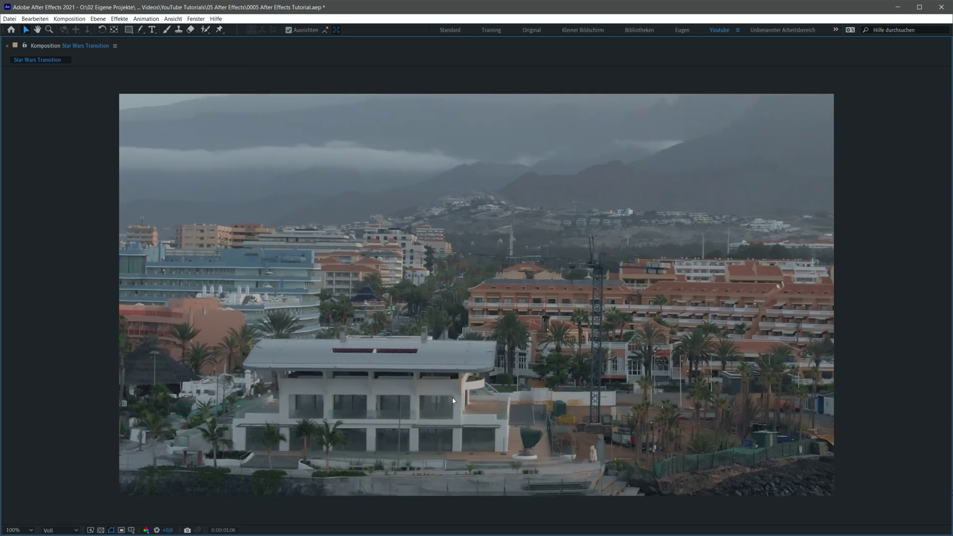